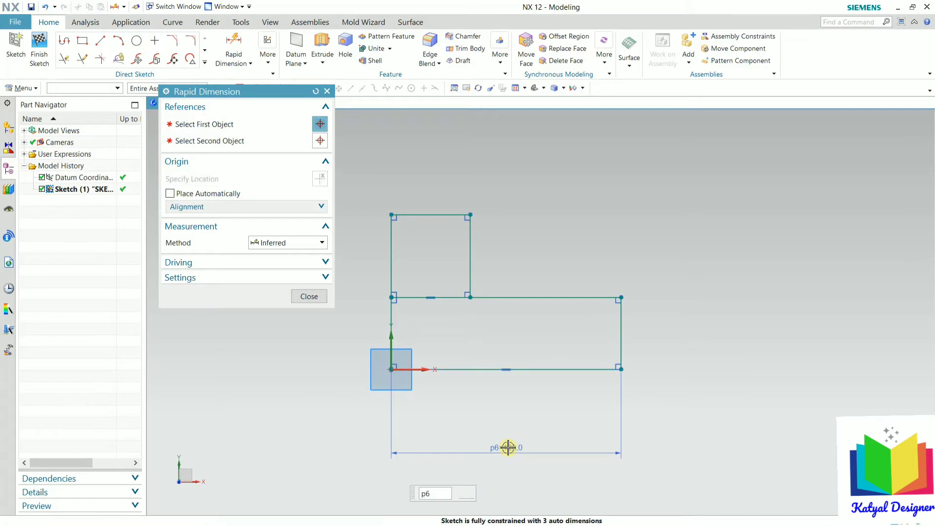
Step: Dimension the profile's overall width to 100 and its height to 50
type("100")
key("Return")
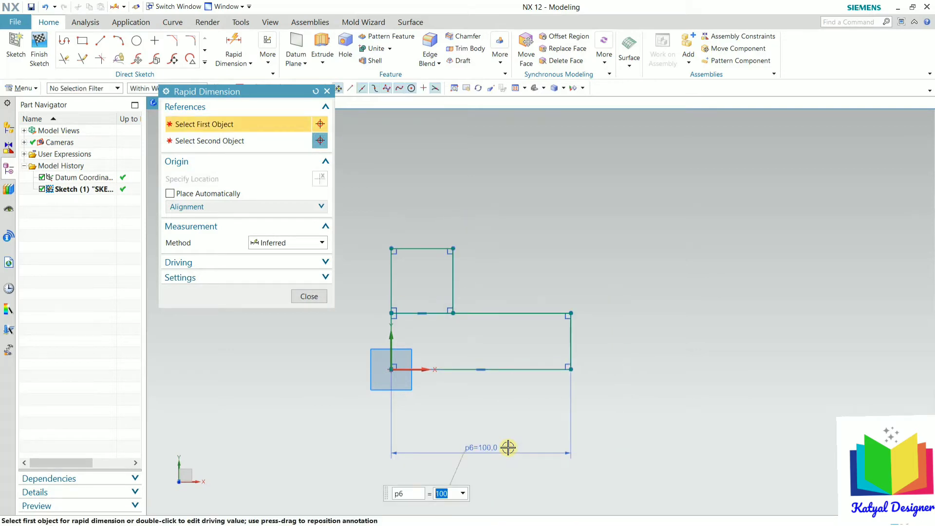
scroll(545, 323, "up", 2)
left_click(590, 342)
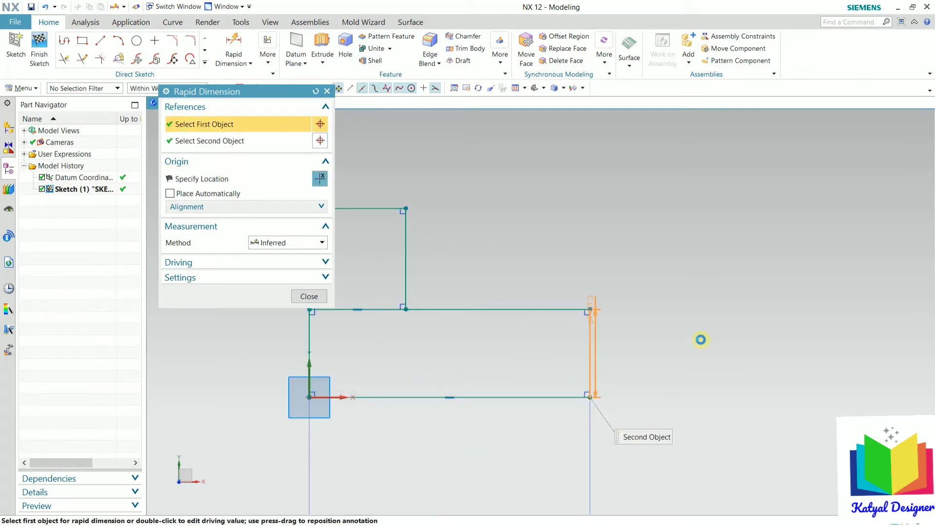
left_click(753, 348)
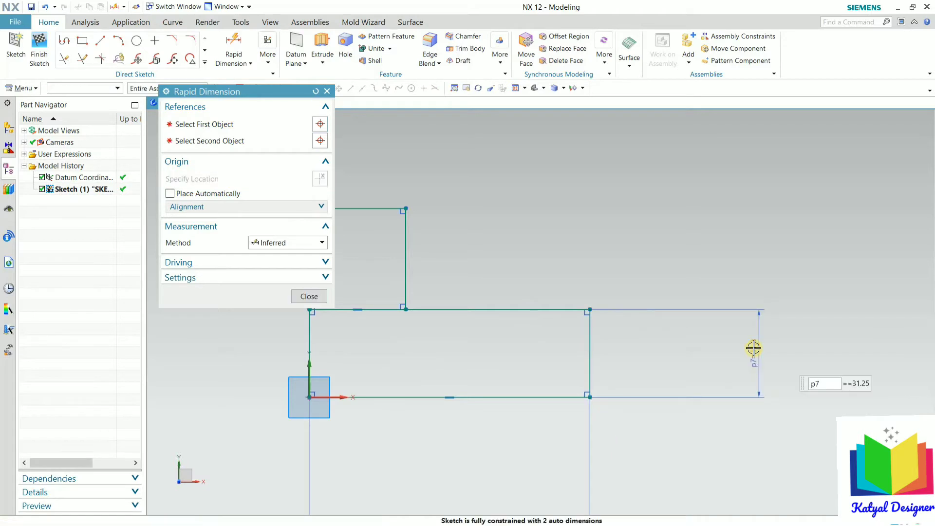
key("Return")
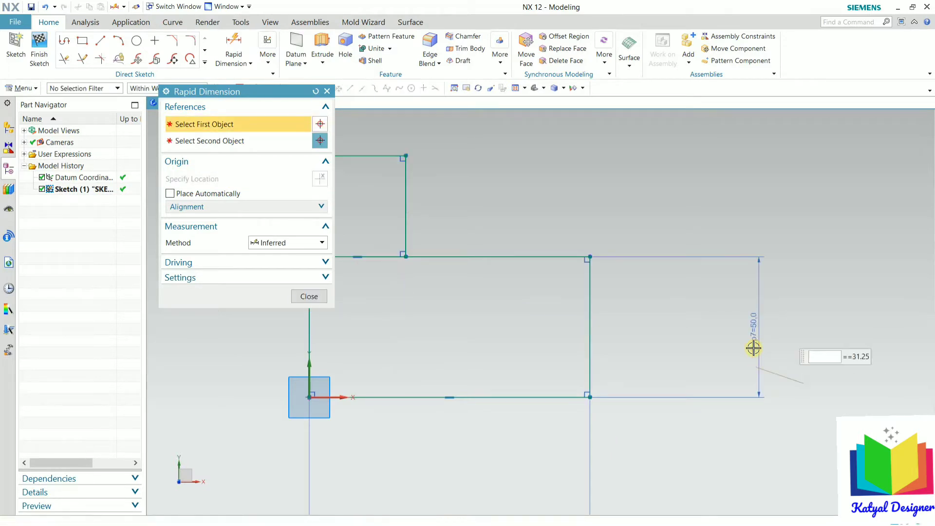
scroll(398, 250, "down", 3)
scroll(398, 250, "up", 4)
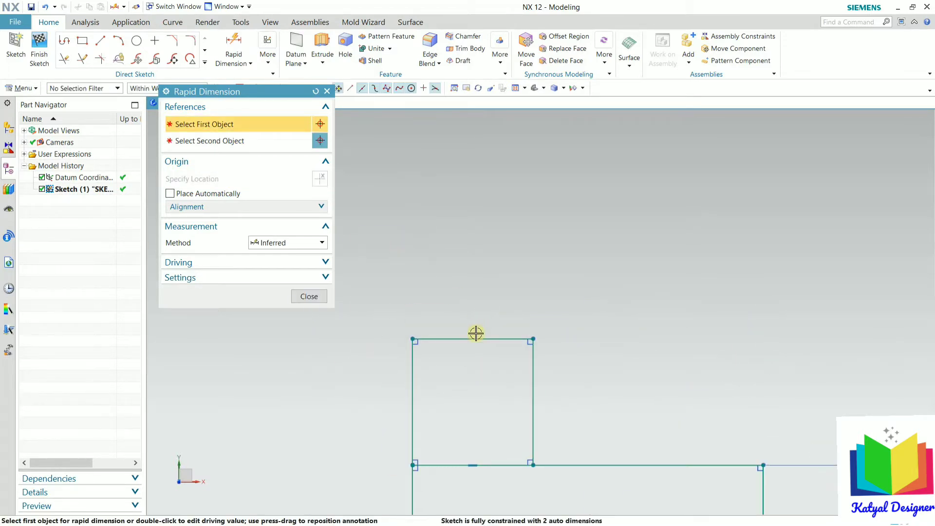
left_click(474, 338)
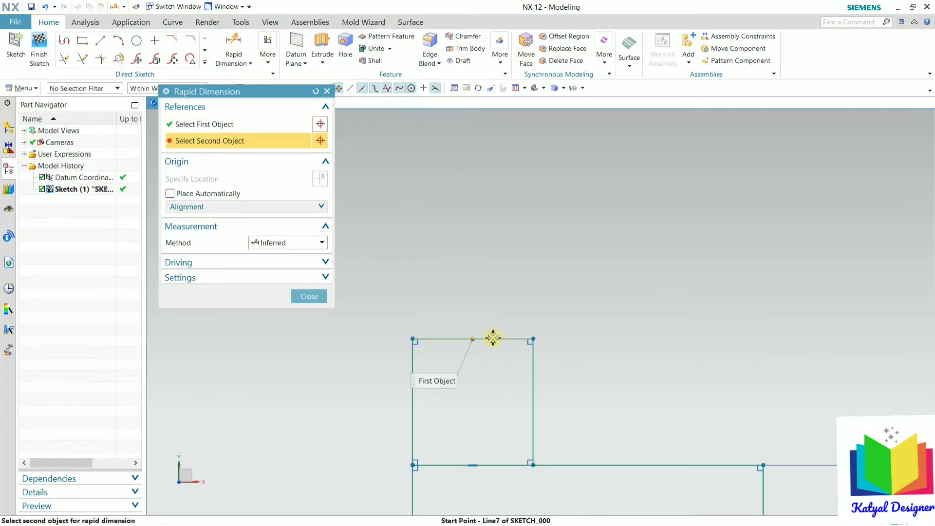
left_click(532, 339)
key("Escape")
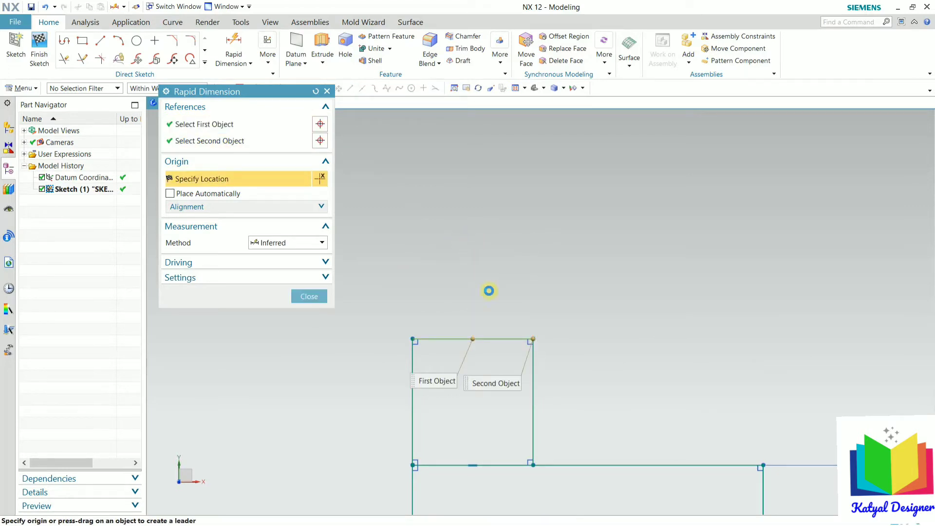
key("Escape")
Step: Try Linear dimensioning from the dimension type list, then return to Rapid Dimension
left_click(234, 55)
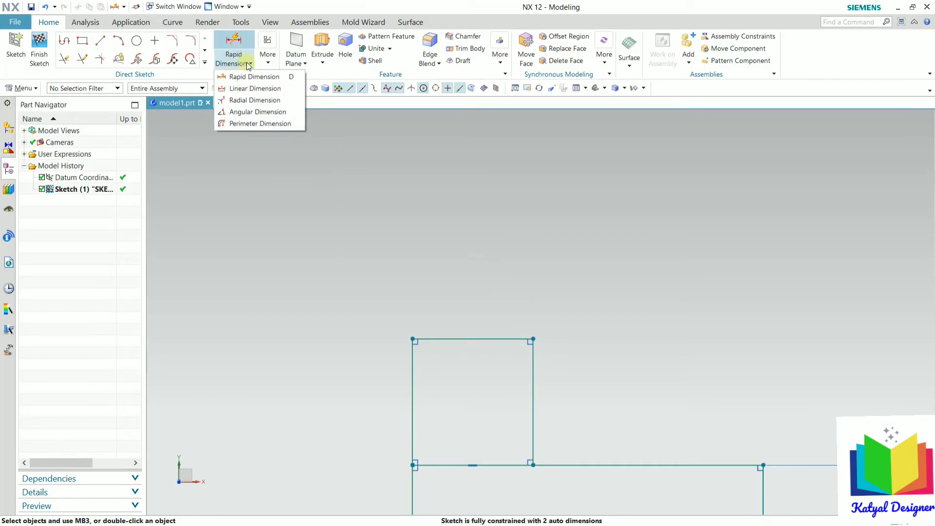
left_click(249, 88)
key("Escape")
left_click(236, 45)
key("Escape")
left_click(252, 64)
left_click(249, 61)
left_click(251, 64)
left_click(251, 68)
left_click(251, 64)
left_click(246, 76)
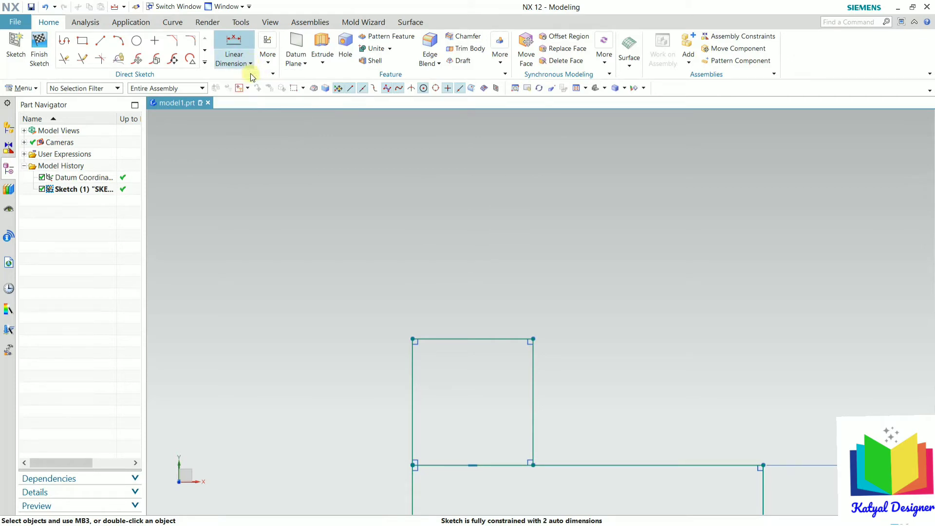
Step: Dimension the upper block to 40 wide and 40 tall
left_click(431, 338)
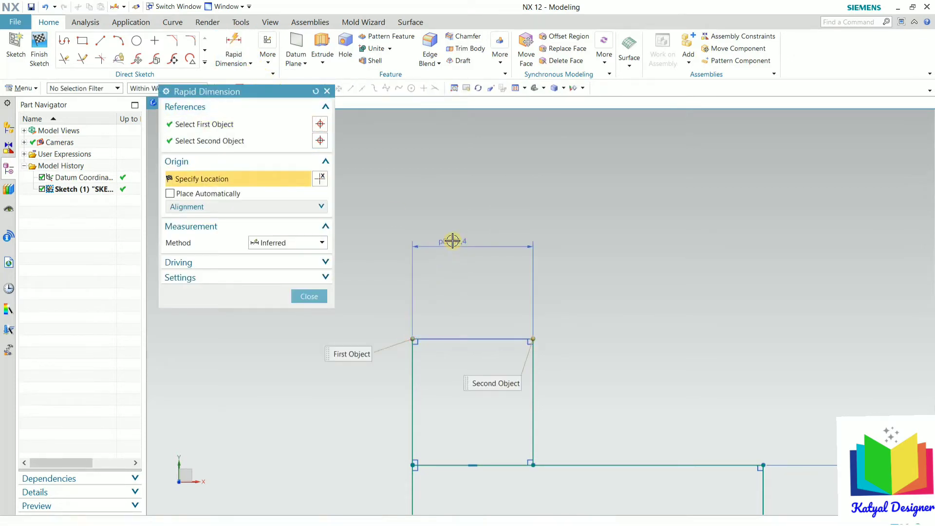
left_click(452, 240)
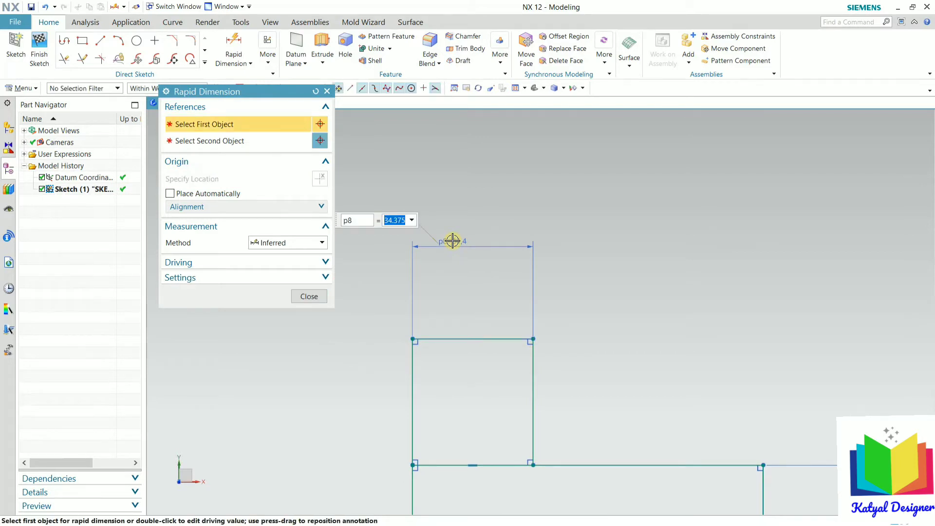
key("Return")
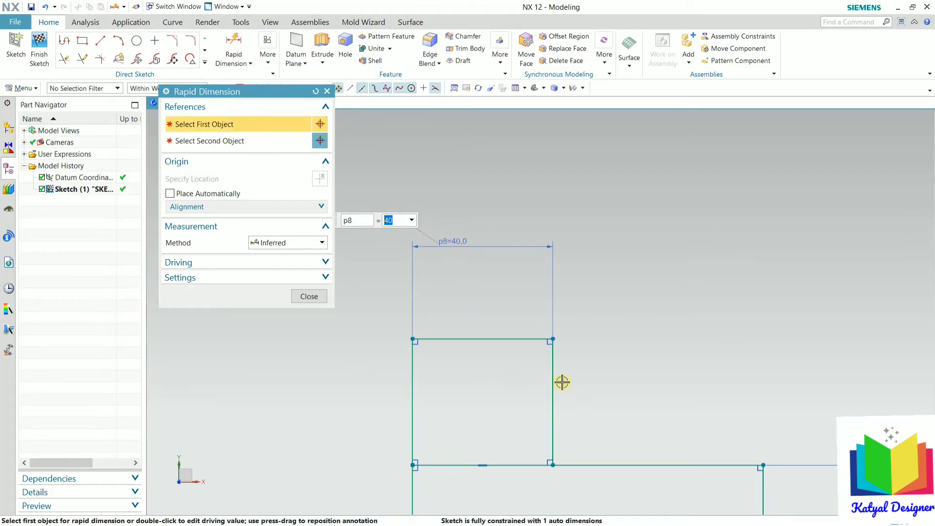
left_click(552, 366)
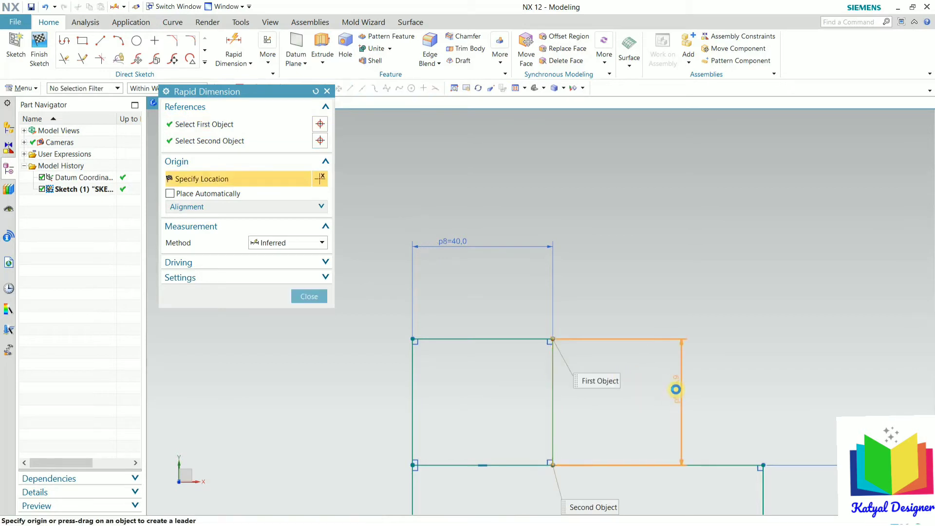
left_click(676, 390)
type("40")
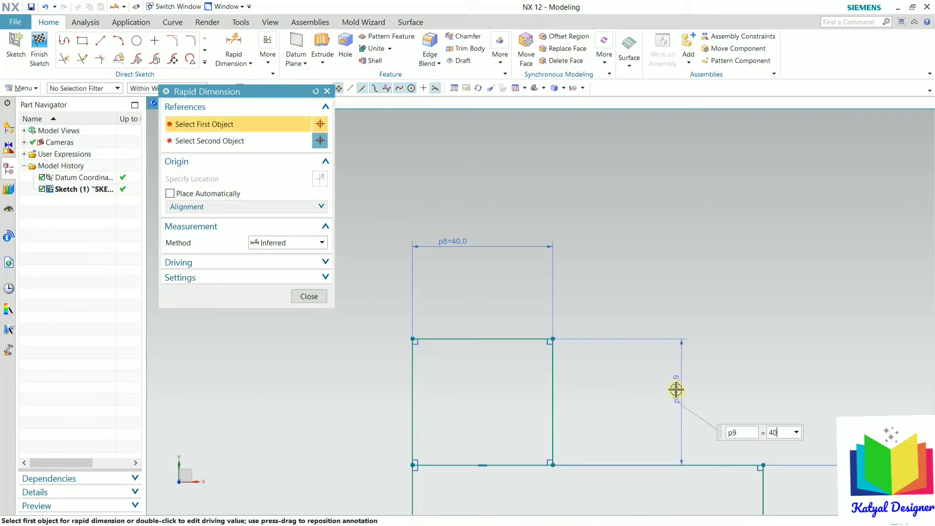
key("Return")
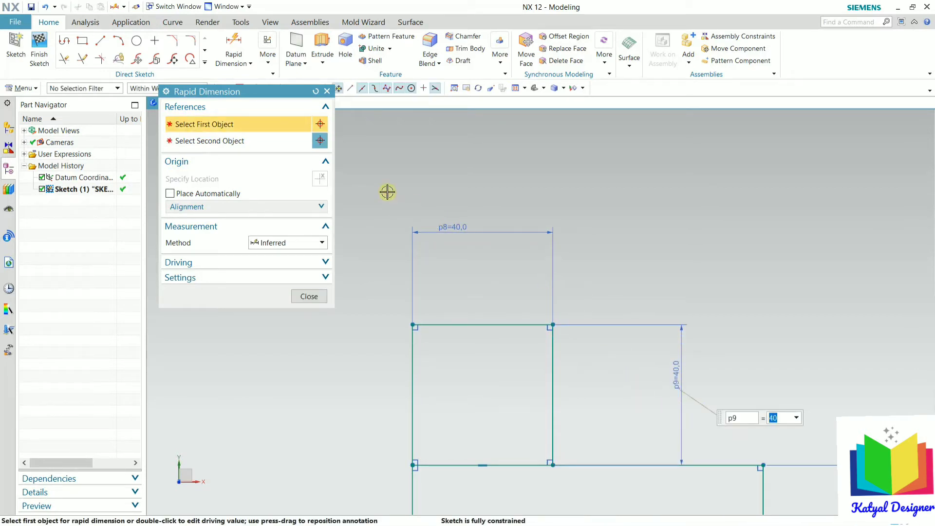
scroll(390, 191, "down", 3)
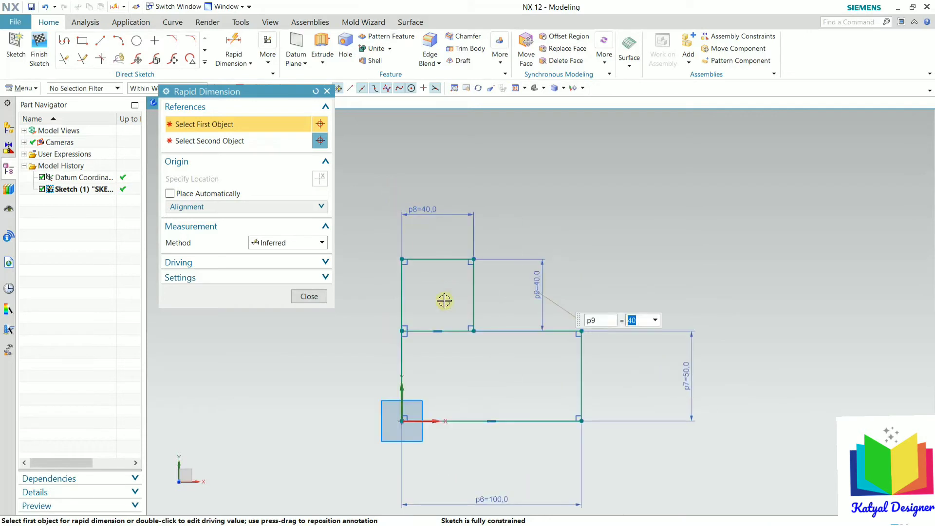
left_click(320, 296)
Step: Trim away the inner line under the upper block, then switch to the OneNote drawing
scroll(423, 317, "up", 5)
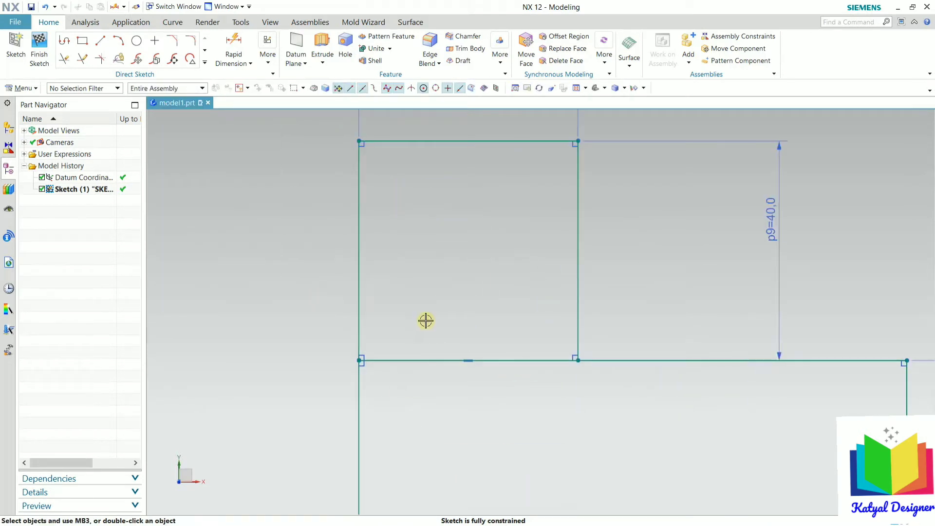
left_click(63, 58)
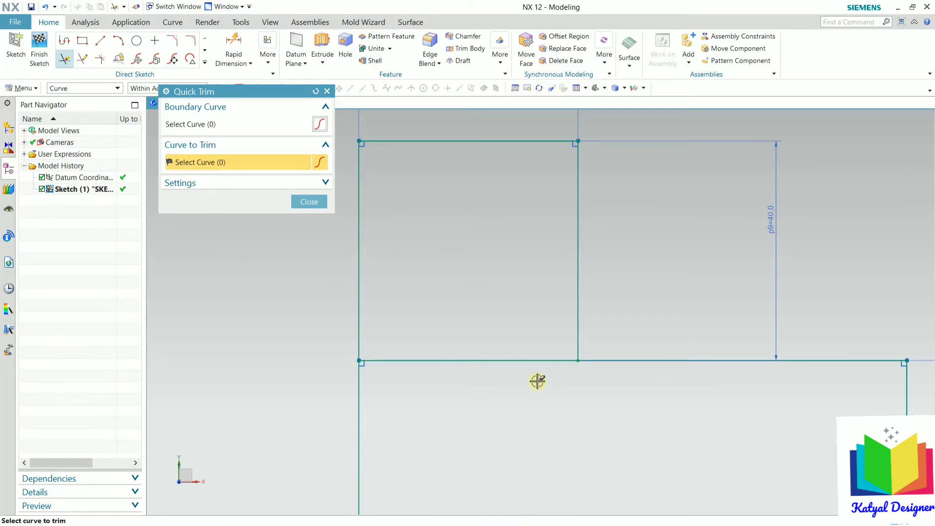
left_click(532, 361)
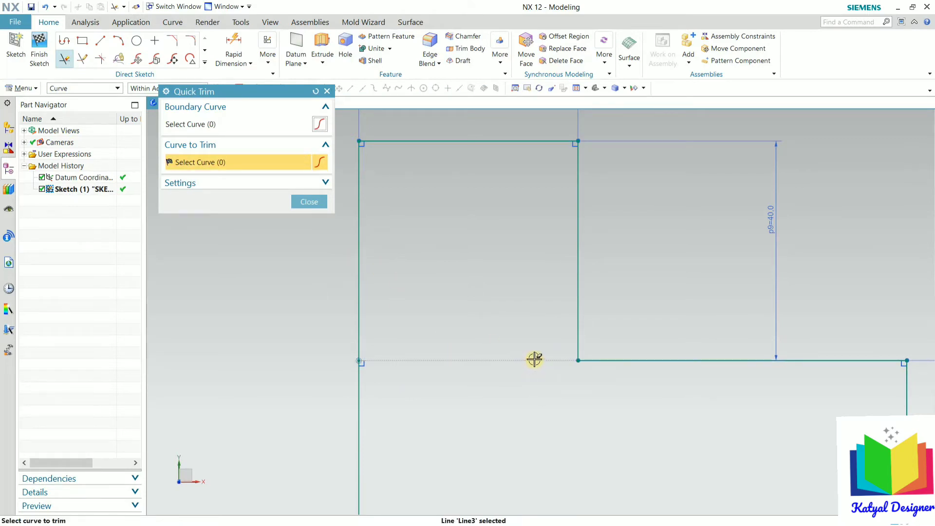
left_click(319, 205)
scroll(385, 210, "down", 4)
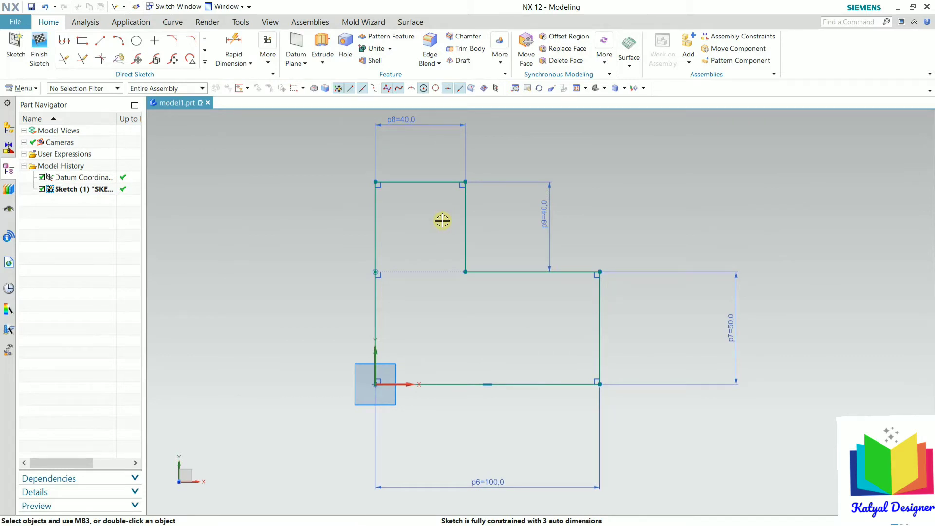
key("alt+Tab")
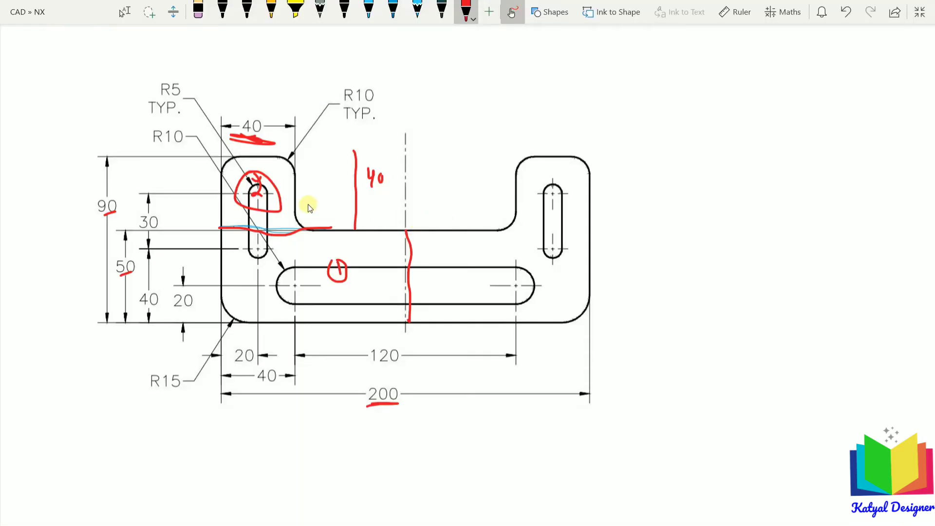
Step: Erase the red 40, then in blue circle the 120 and write 60 at the slot centre
key("ctrl+z")
key("ctrl+z")
key("ctrl+z")
key("ctrl+z")
key("ctrl+z")
key("ctrl+z")
key("ctrl+z")
key("ctrl+z")
key("ctrl+z")
key("ctrl+z")
key("ctrl+z")
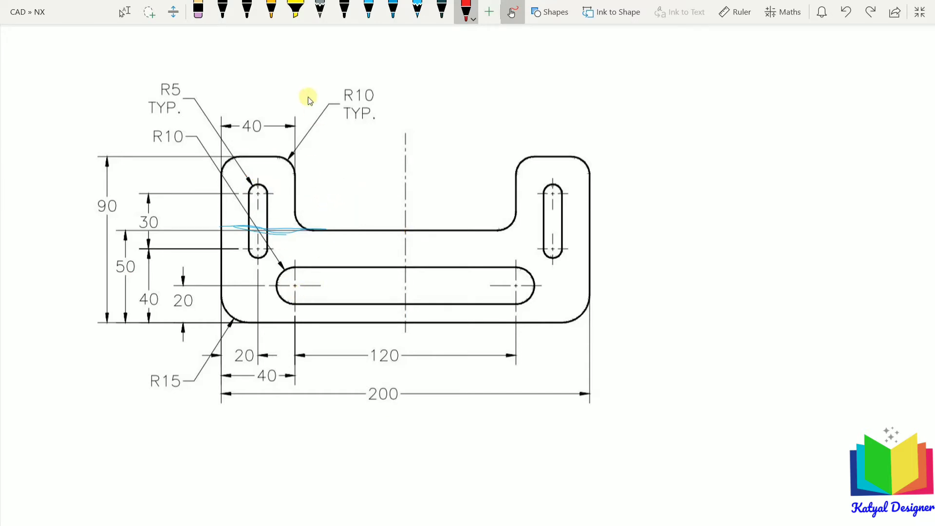
left_click(393, 11)
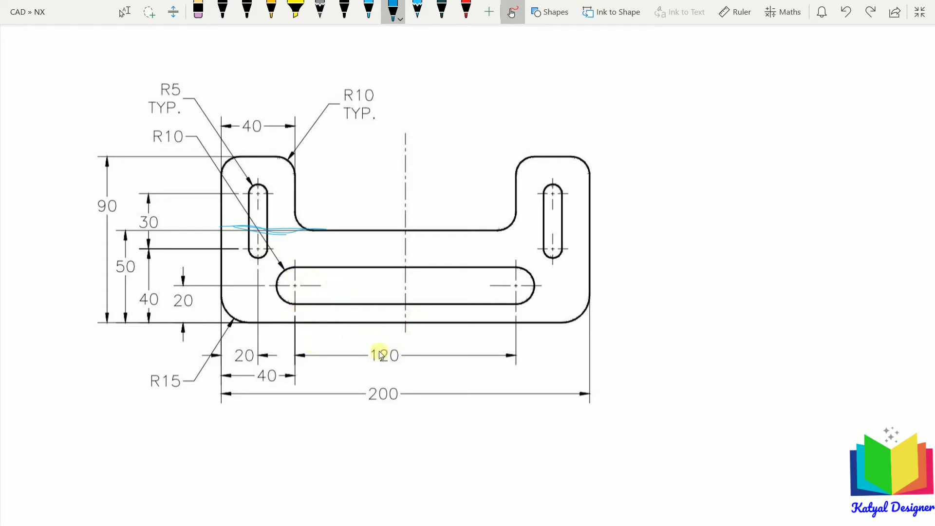
left_click_drag(367, 369, 394, 371)
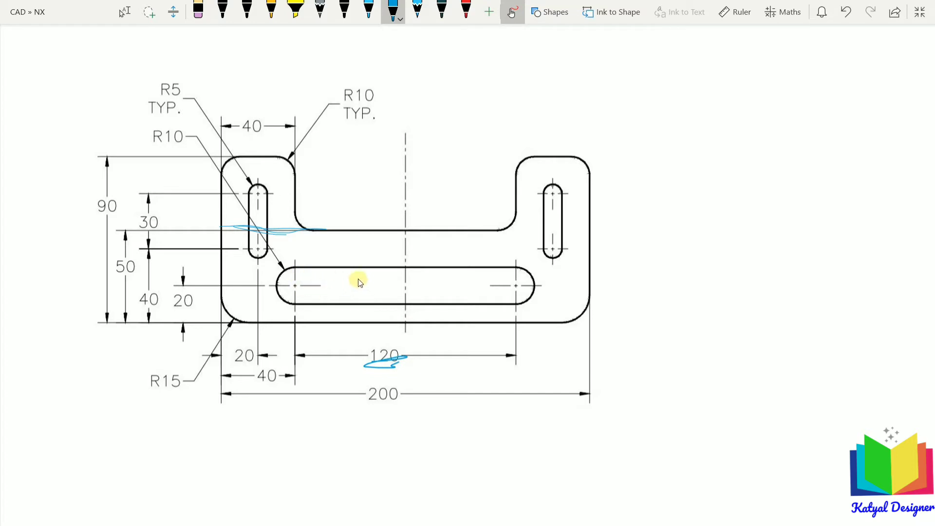
left_click_drag(365, 285, 390, 306)
Step: Add centre marks in the slot, underline the bottom 40, and return to NX
left_click_drag(383, 269, 382, 269)
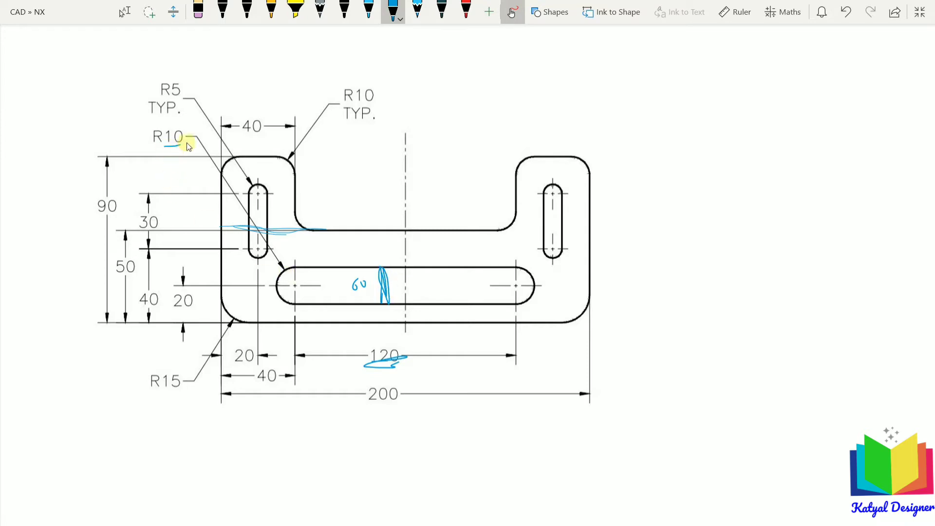
mouse_move(411, 280)
left_mouse_down()
mouse_move(402, 293)
mouse_move(422, 285)
left_mouse_up()
left_click_drag(258, 384, 288, 386)
key("alt+Tab")
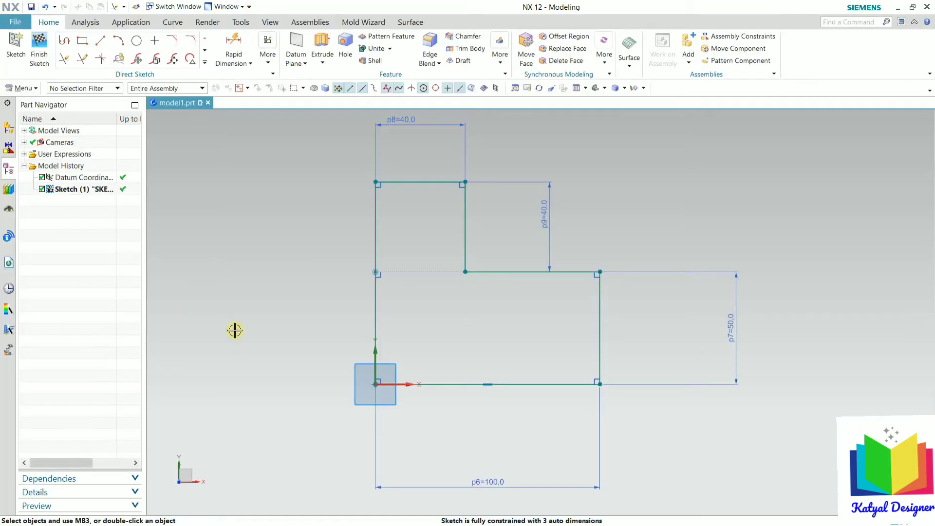
Step: Start a 60 by 20 rectangle from the lower block's right edge, then cancel it
left_click(82, 43)
scroll(582, 305, "up", 3)
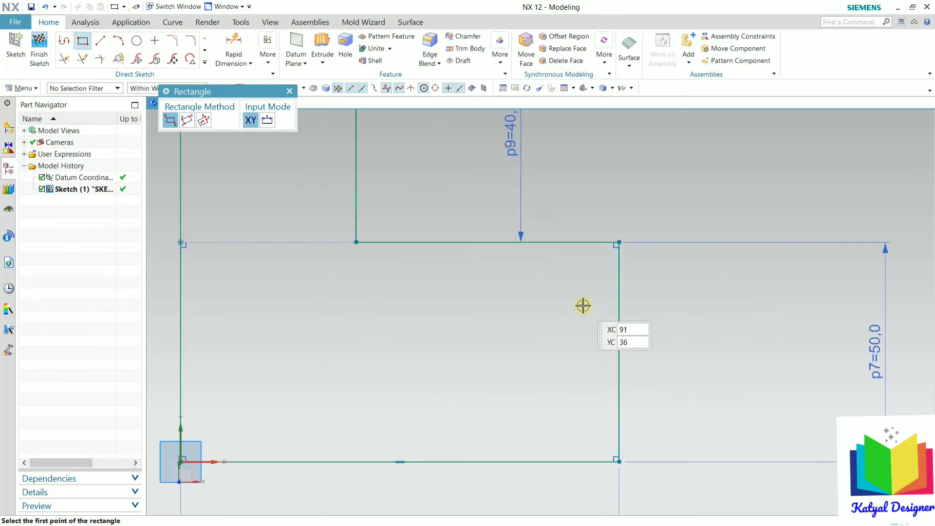
left_click(619, 314)
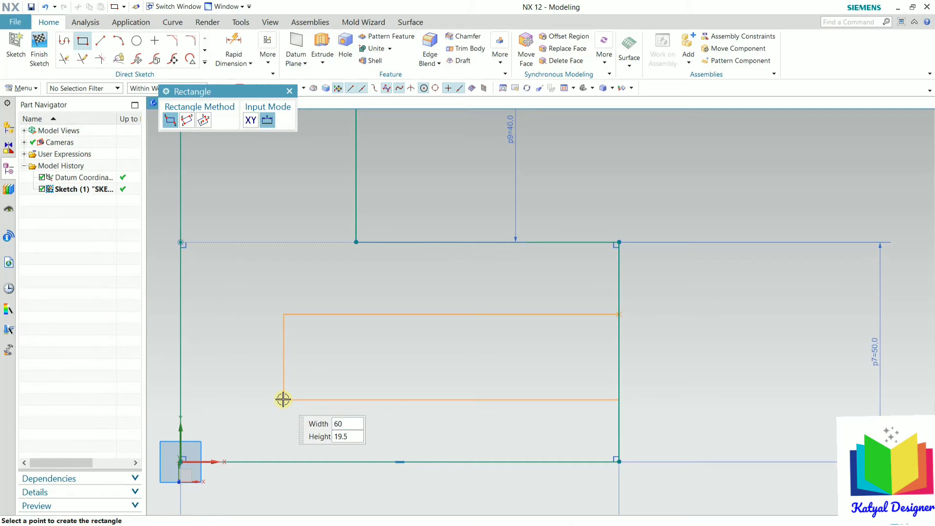
type("60")
key("Tab")
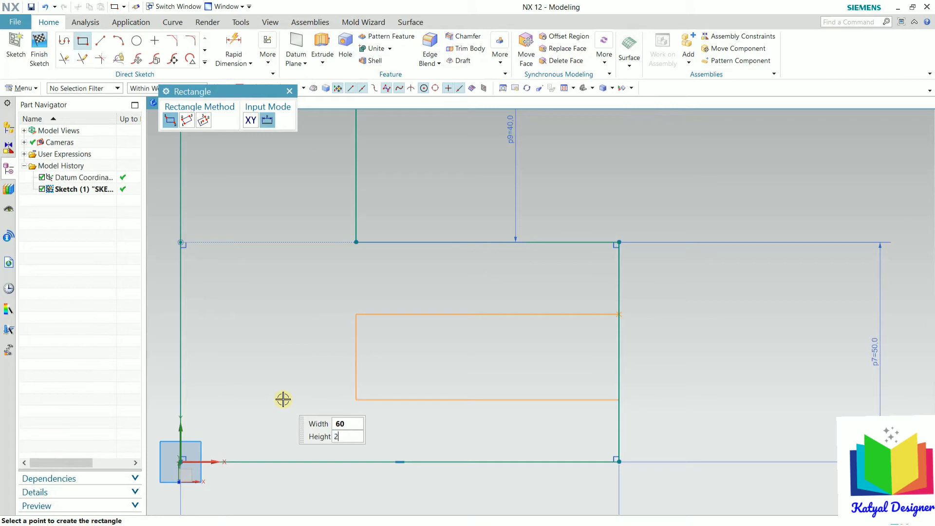
type("20")
key("Tab")
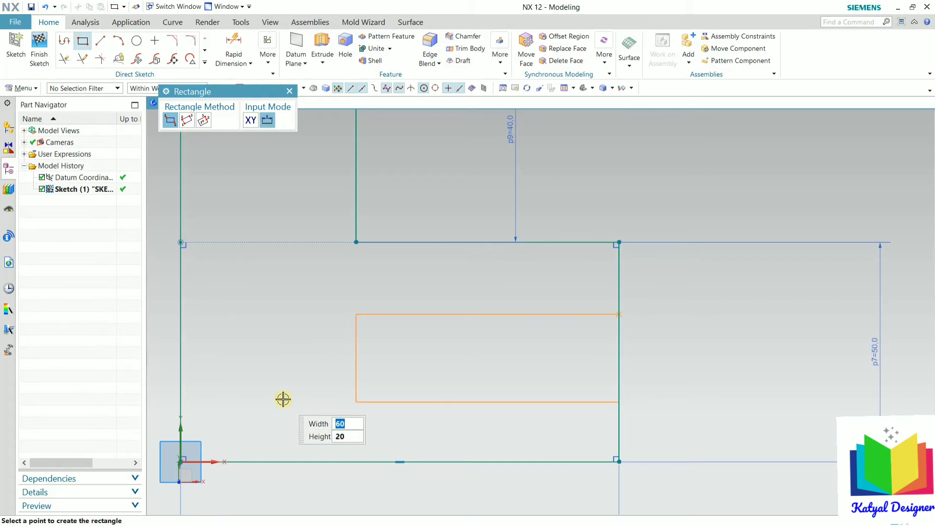
key("Escape")
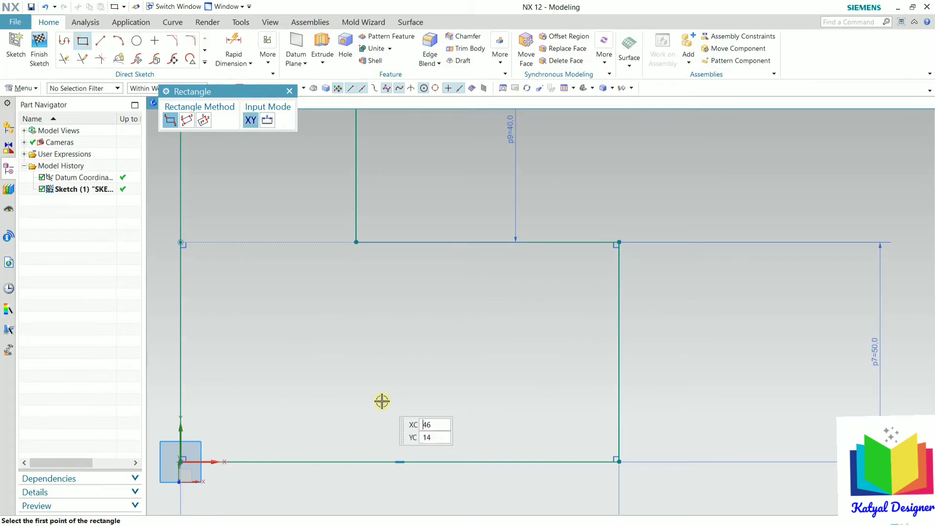
key("Escape")
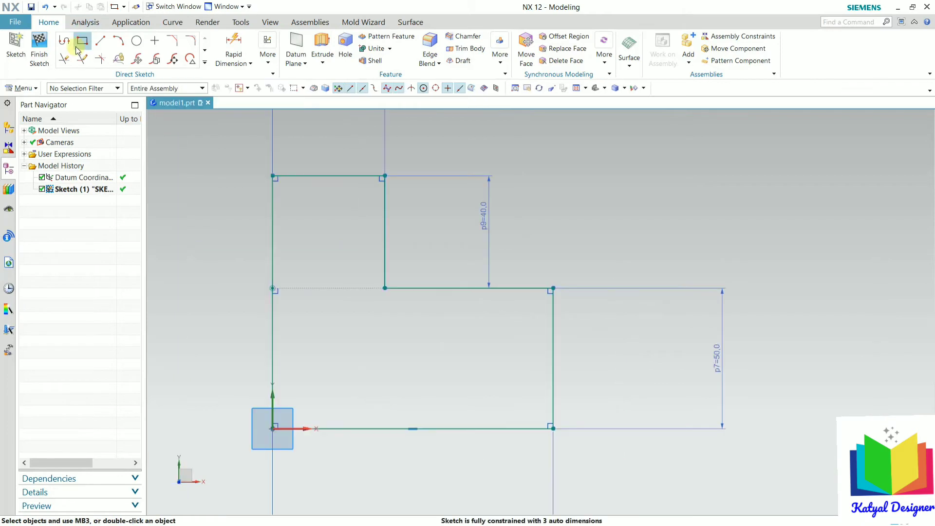
Step: Draw a rectangle inside the lower block, starting from its right edge
left_click(77, 47)
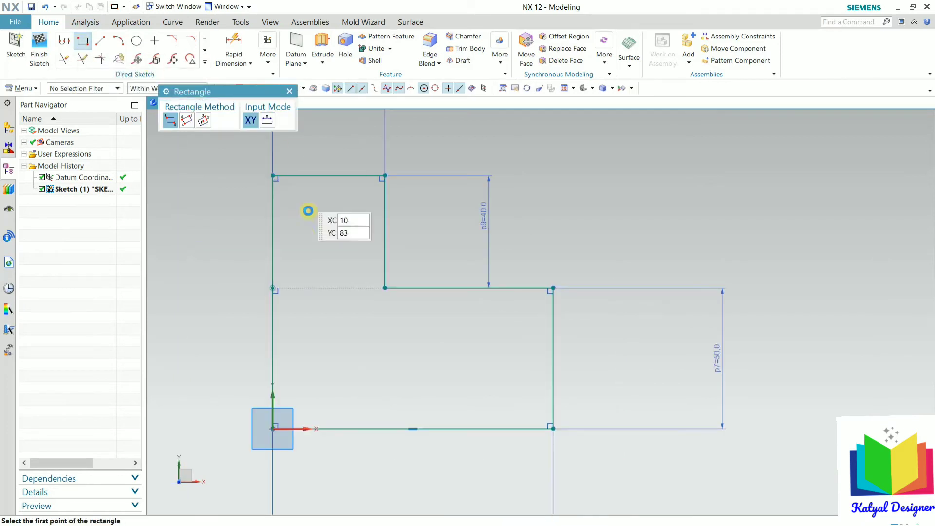
left_click(550, 329)
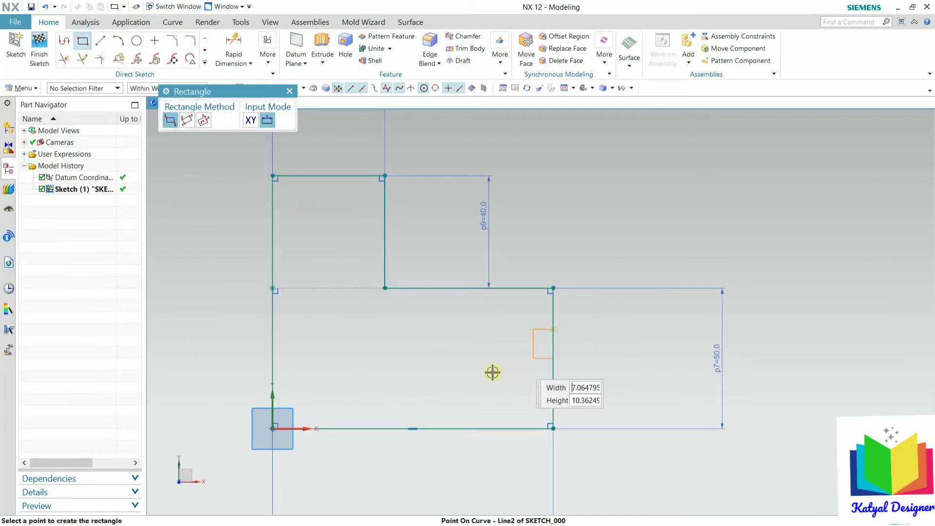
left_click(334, 384)
key("Escape")
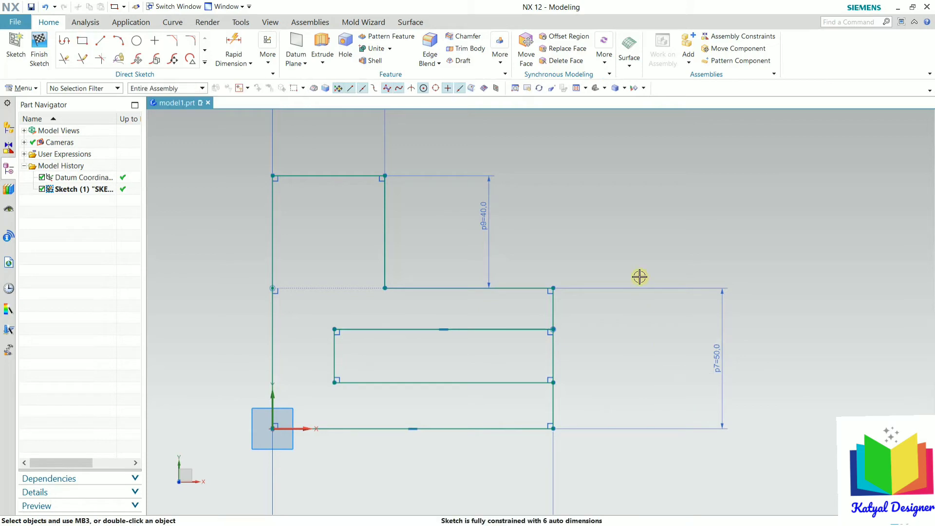
left_click(235, 46)
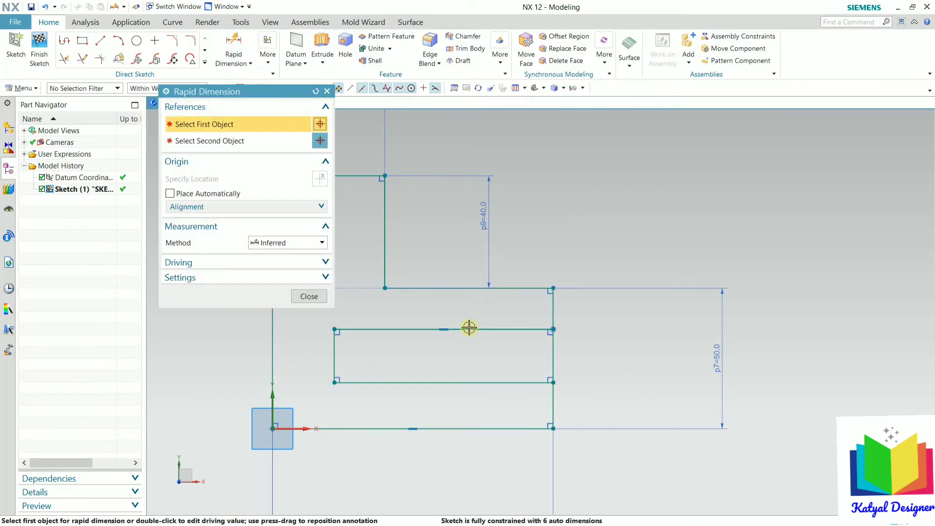
Step: Dimension the inner rectangle's width to 60 (p10) and its height to 20 (p11)
left_click(429, 384)
left_click(424, 429)
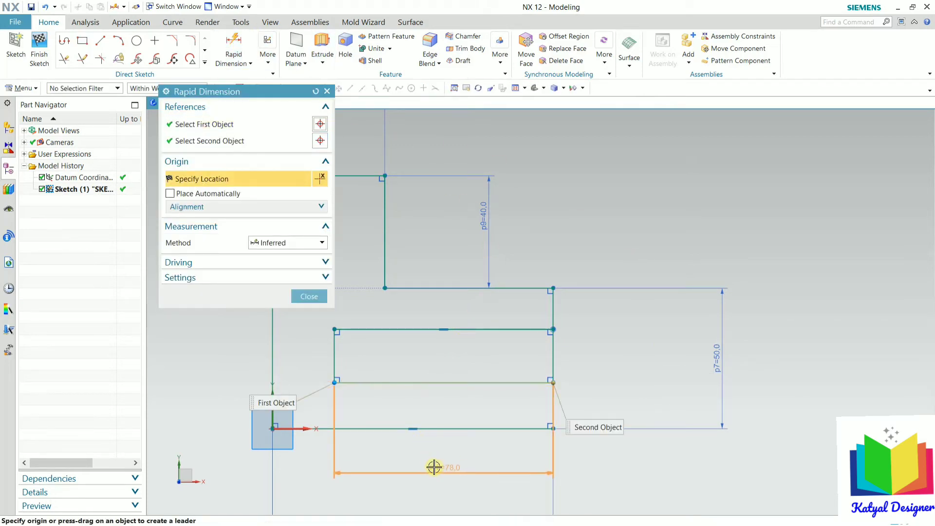
left_click(434, 467)
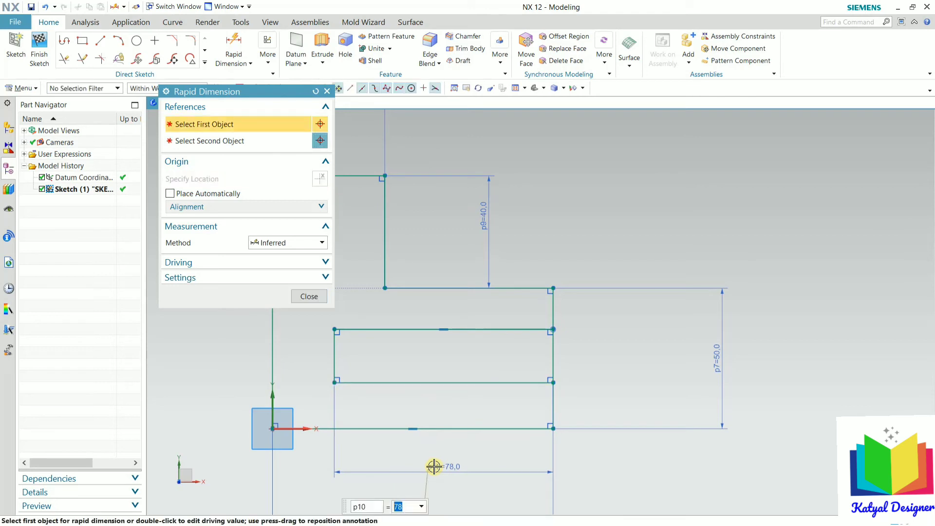
type("60")
key("Return")
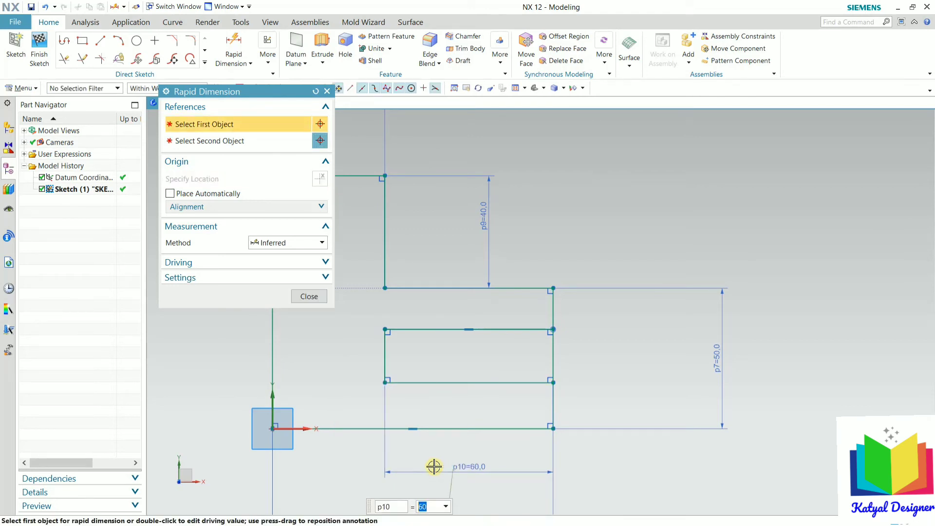
scroll(381, 349, "up", 3)
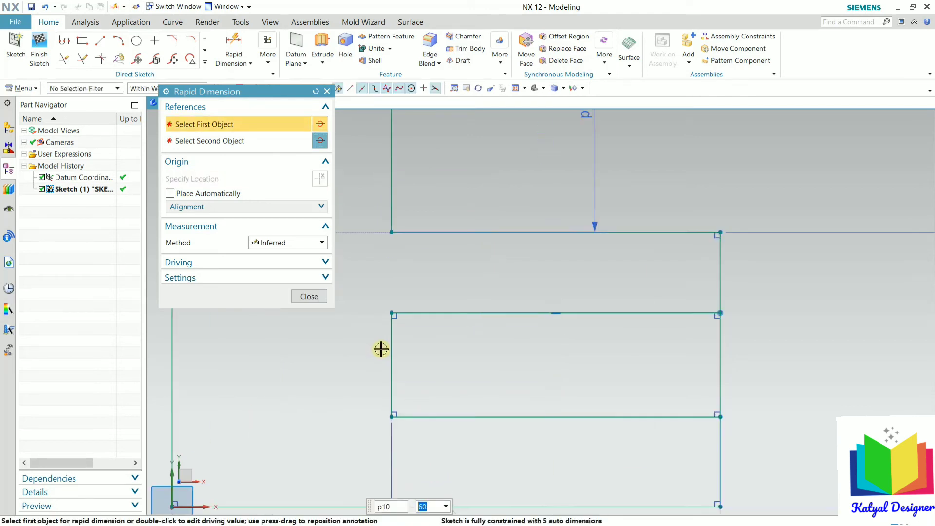
left_click(720, 355)
left_click(831, 350)
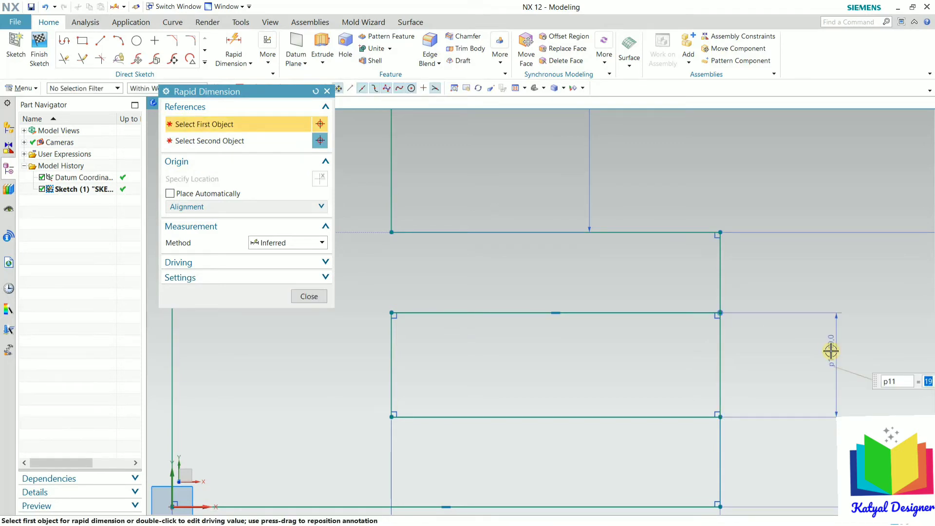
key("Return")
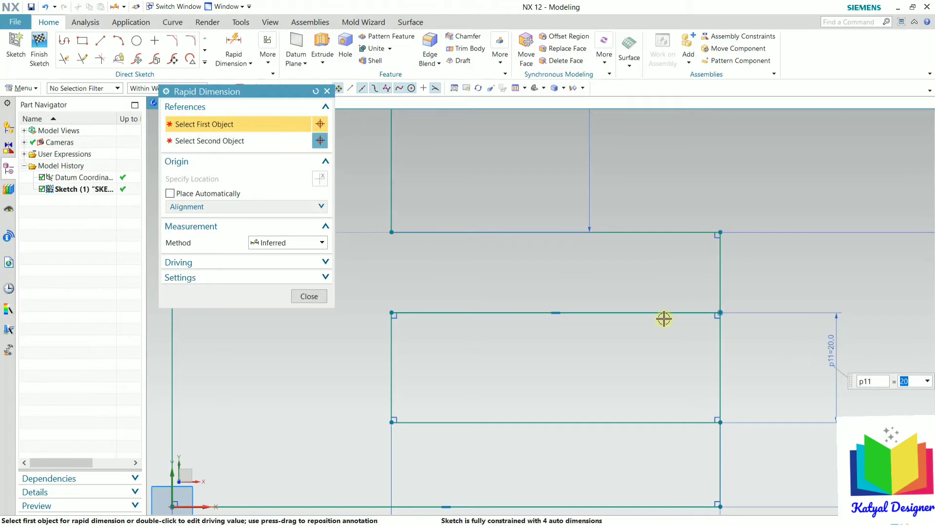
scroll(663, 319, "down", 3)
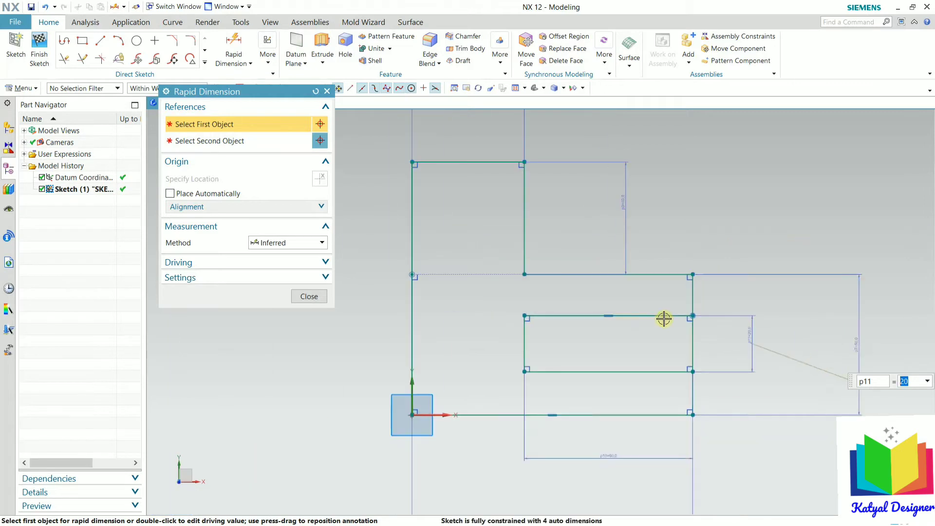
left_click(324, 301)
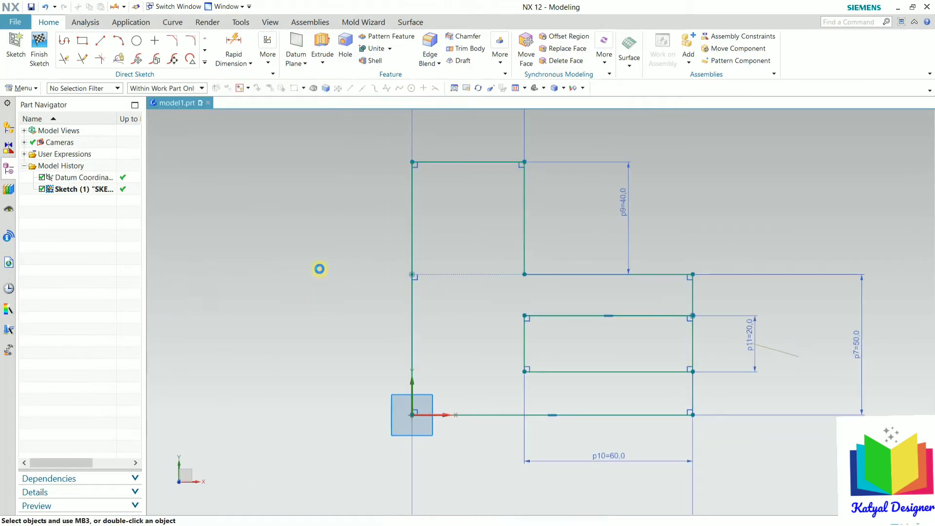
Step: Draw a circle centred on the inner rectangle's left-edge midpoint, passing through its top-left corner
left_click(137, 41)
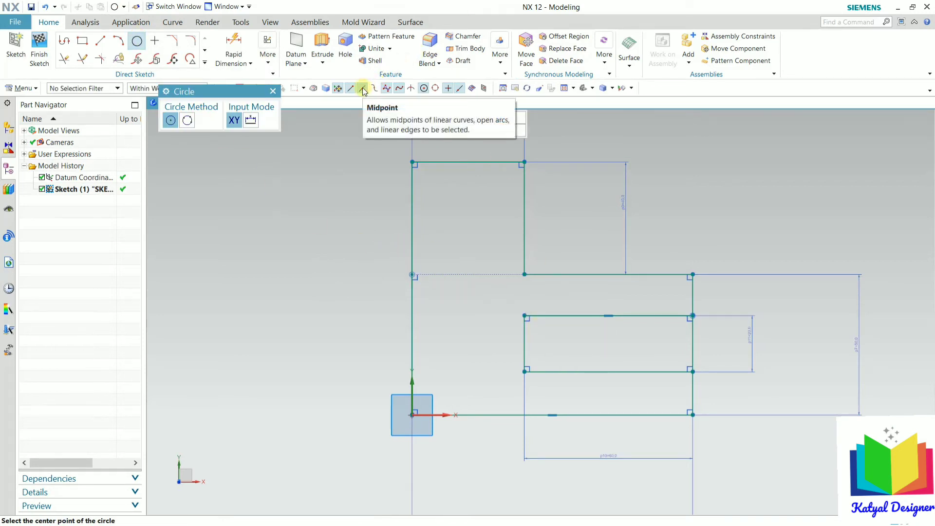
scroll(531, 348, "up", 5)
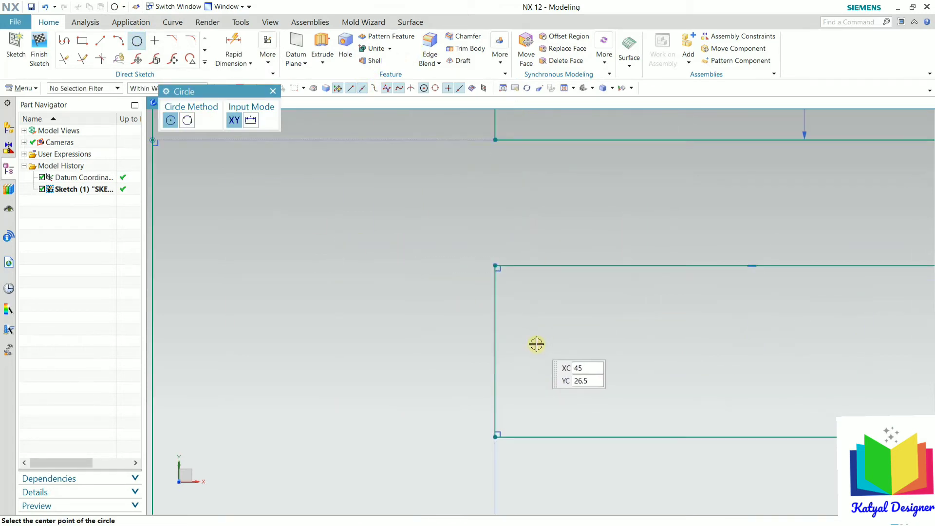
left_click(493, 350)
left_click(553, 364)
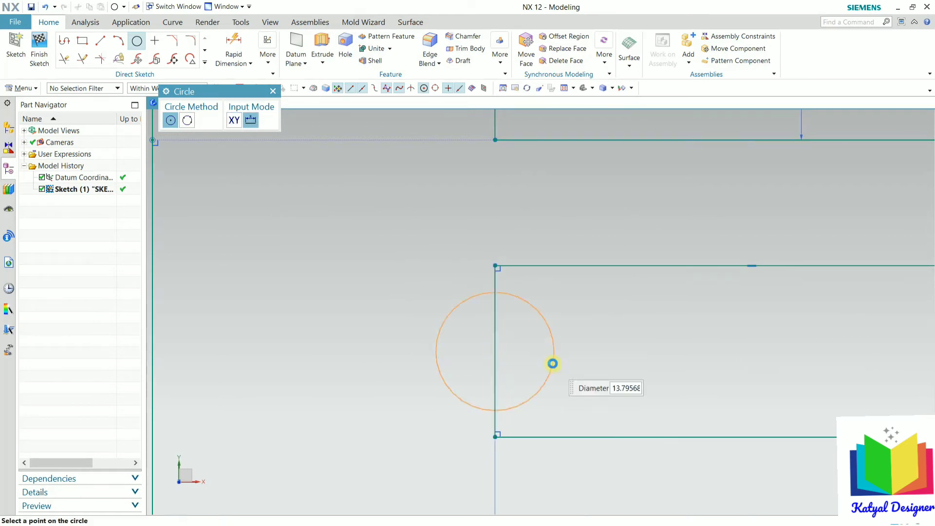
left_click(495, 266)
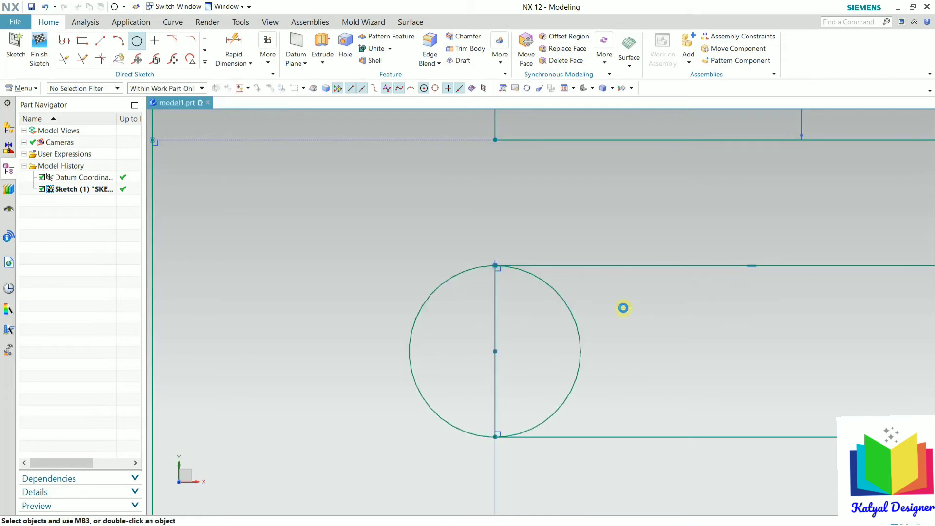
scroll(363, 338, "down", 5)
scroll(384, 397, "up", 3)
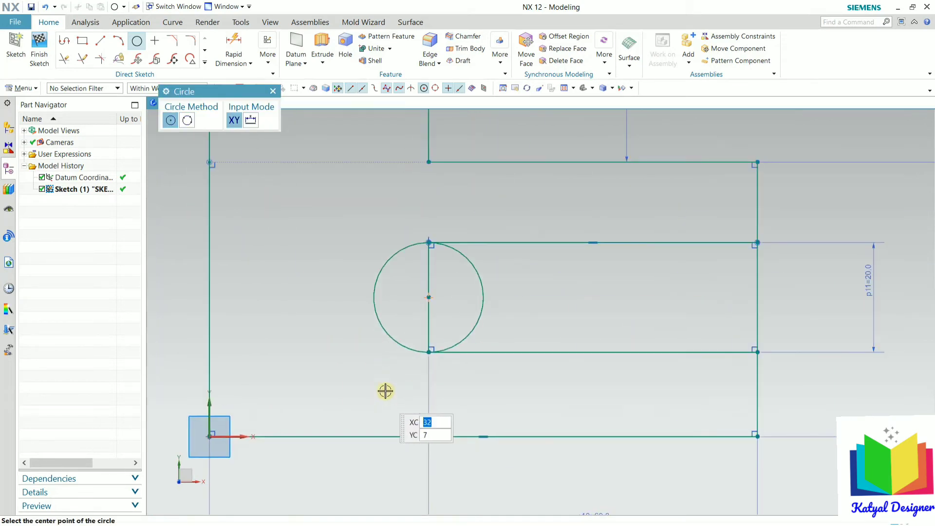
Step: Trim the circle's right half and the straight edge inside it, leaving a semicircular end
key("t")
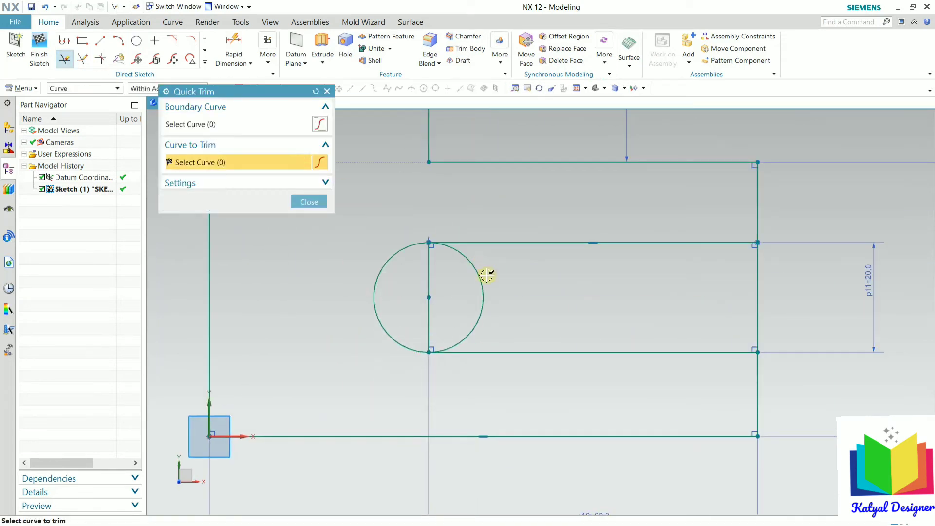
left_click(483, 278)
left_click(429, 268)
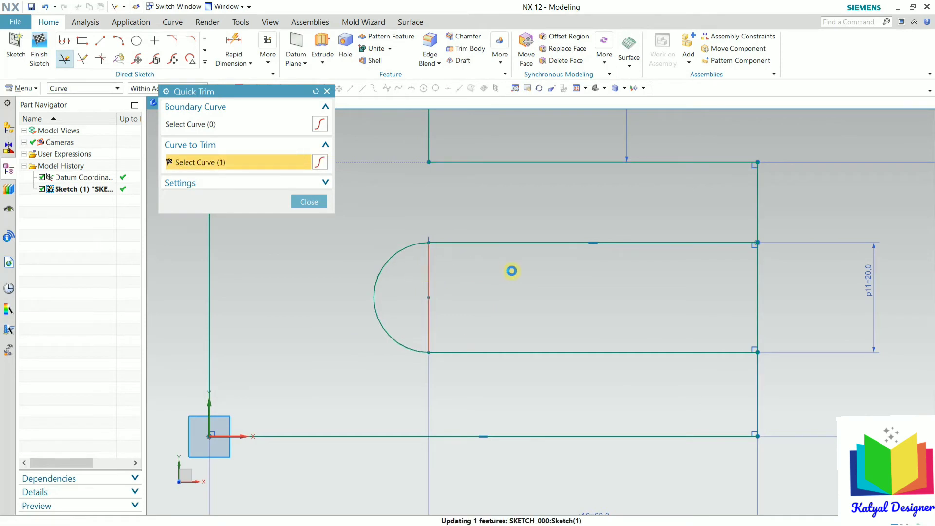
left_click(309, 202)
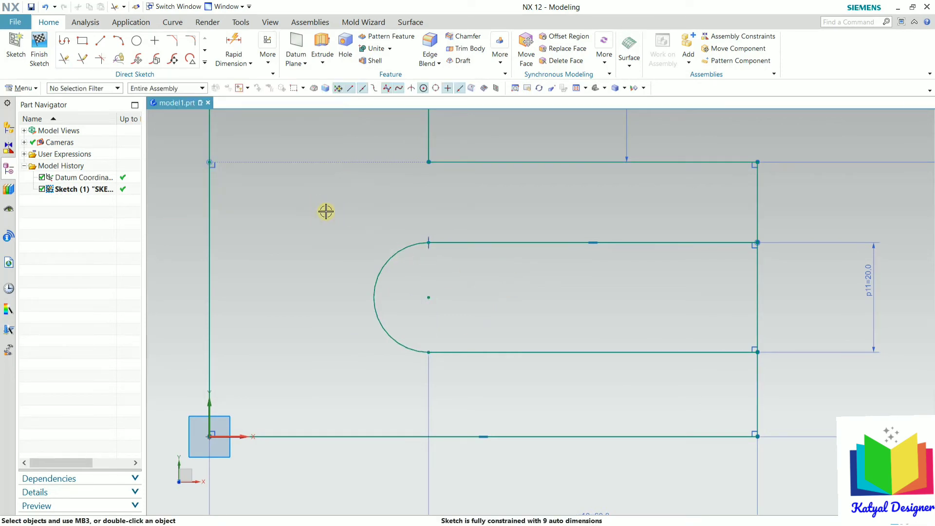
scroll(655, 227, "down", 2)
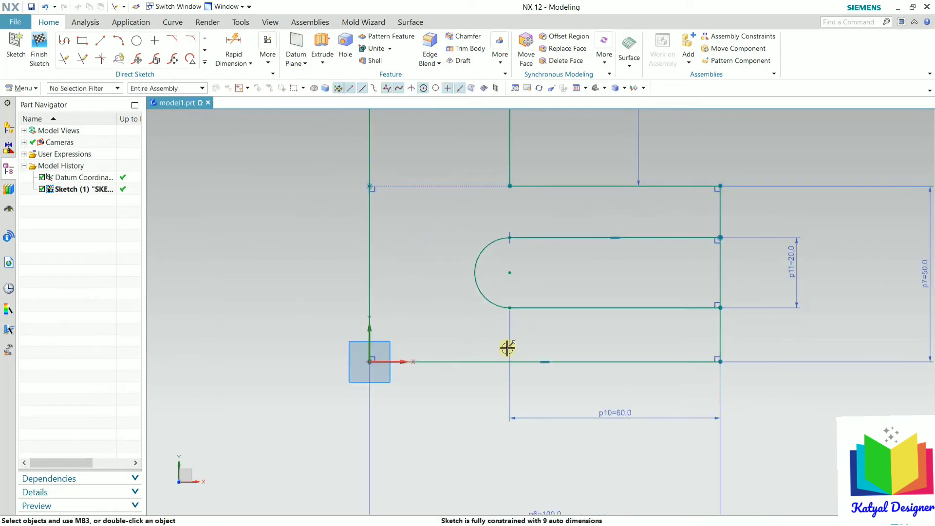
scroll(506, 345, "down", 2)
scroll(511, 351, "up", 3)
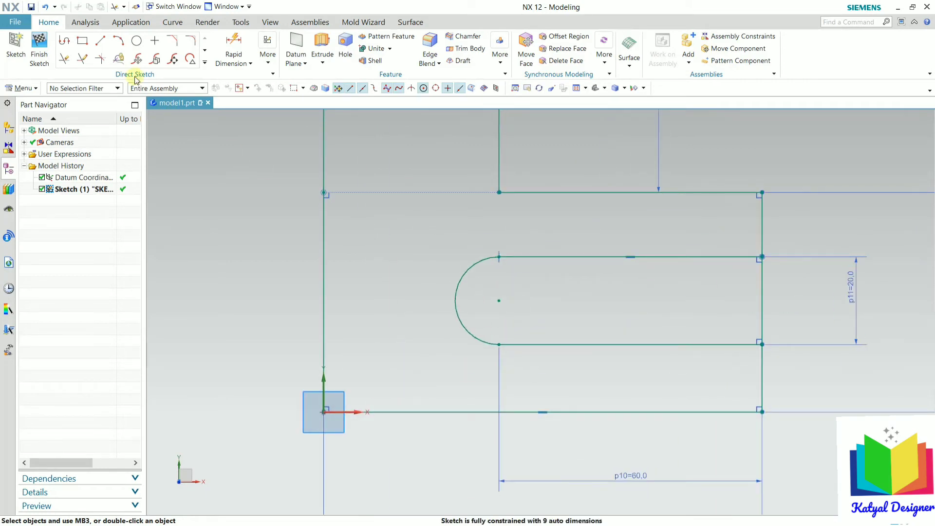
Step: Dimension the arc centre 40 from the vertical axis (p12)
left_click(241, 55)
left_click(239, 76)
left_click(326, 322)
left_click(501, 307)
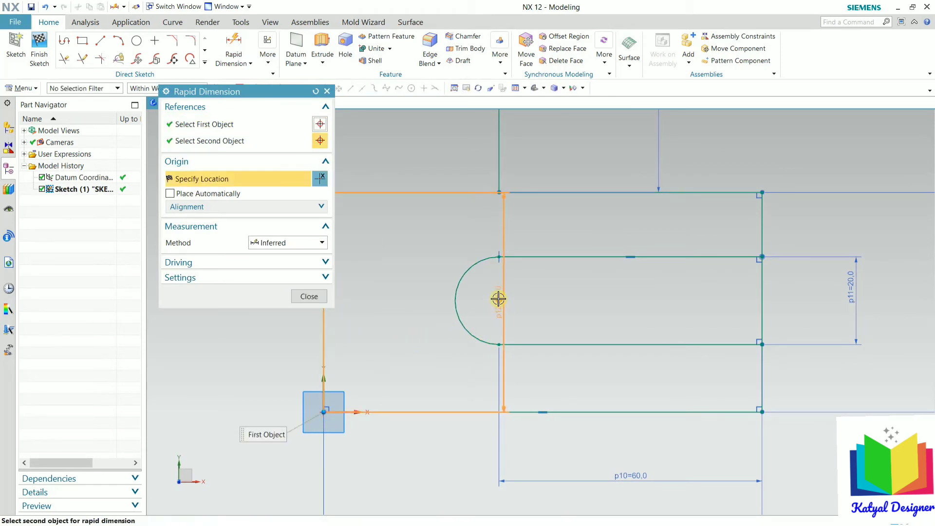
left_click(498, 298)
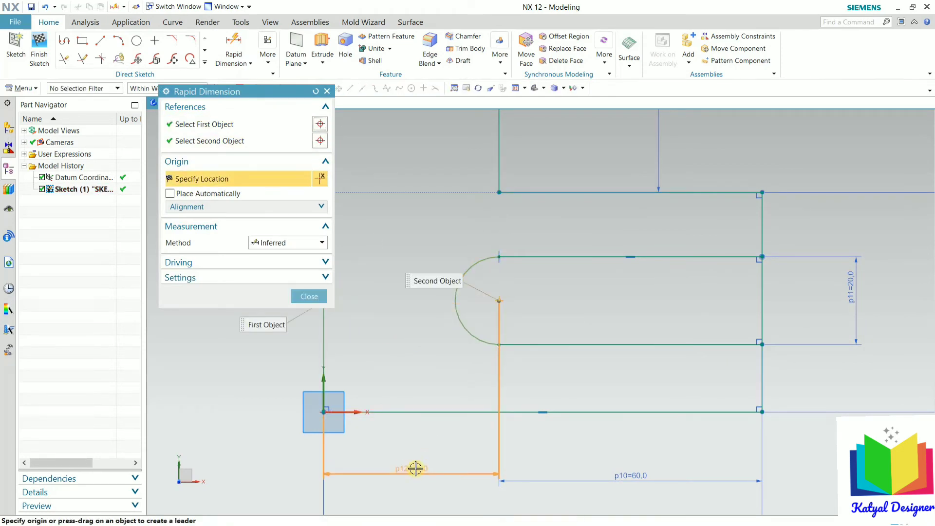
left_click(417, 469)
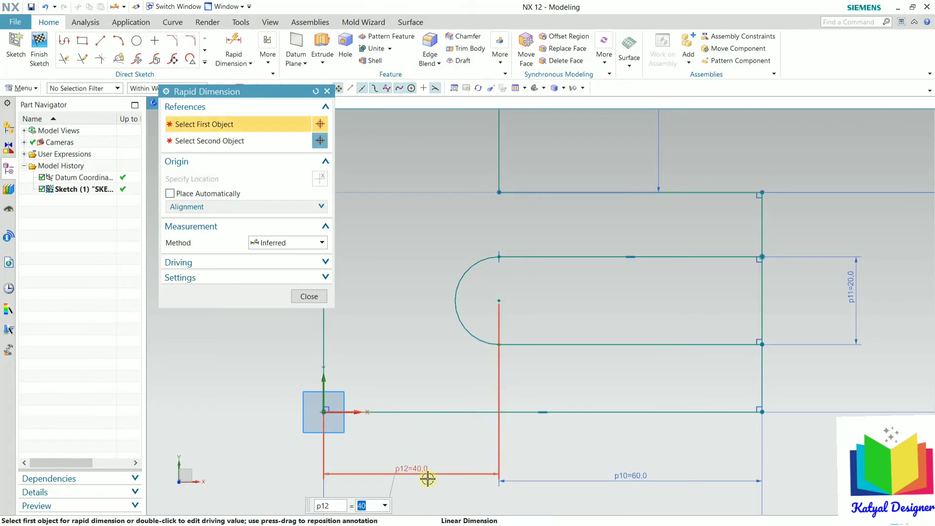
key("Return")
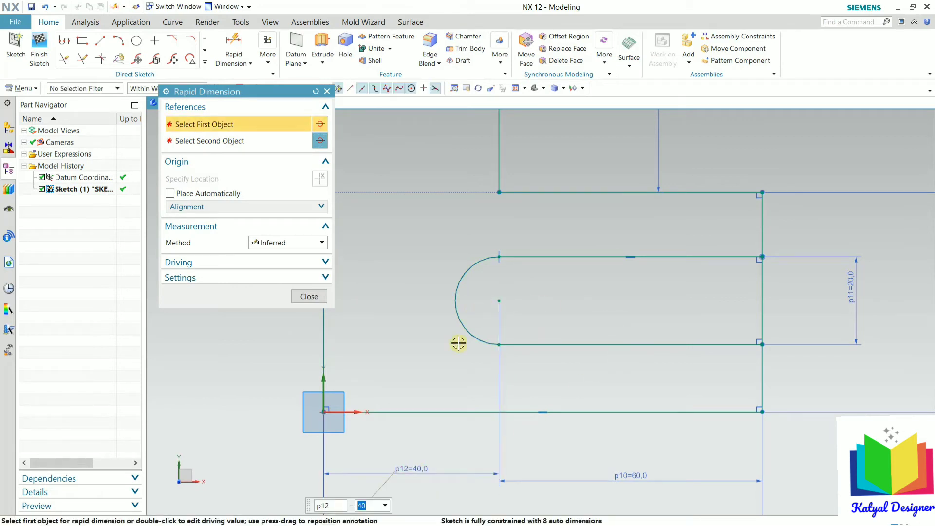
Step: Set the arc centre 20 above the bottom line (p13), then switch to OneNote
left_click(429, 412)
left_click(499, 301)
left_click(269, 356)
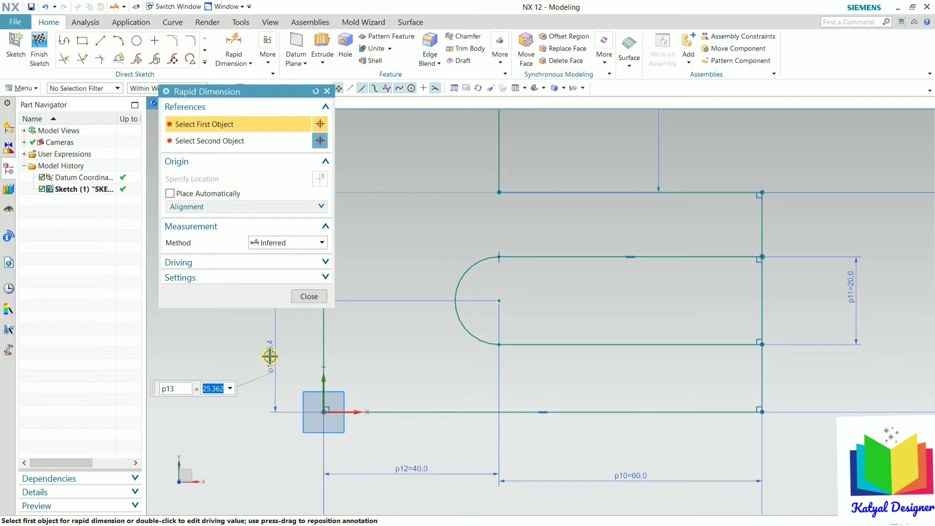
type("20")
key("Return")
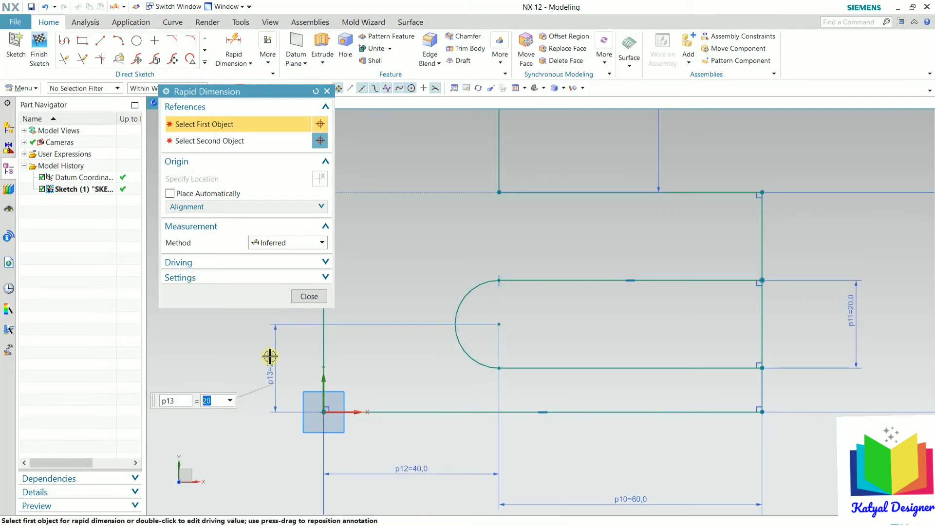
left_click(304, 296)
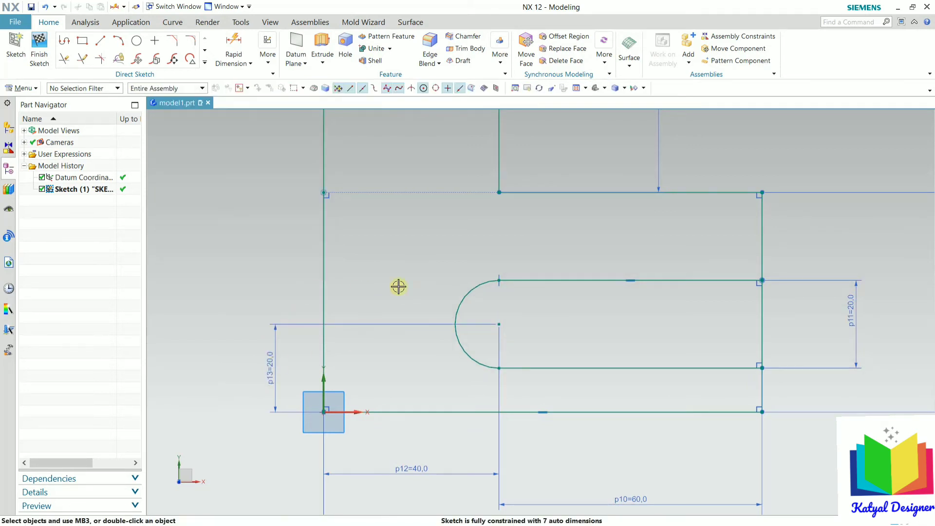
scroll(580, 291, "down", 2)
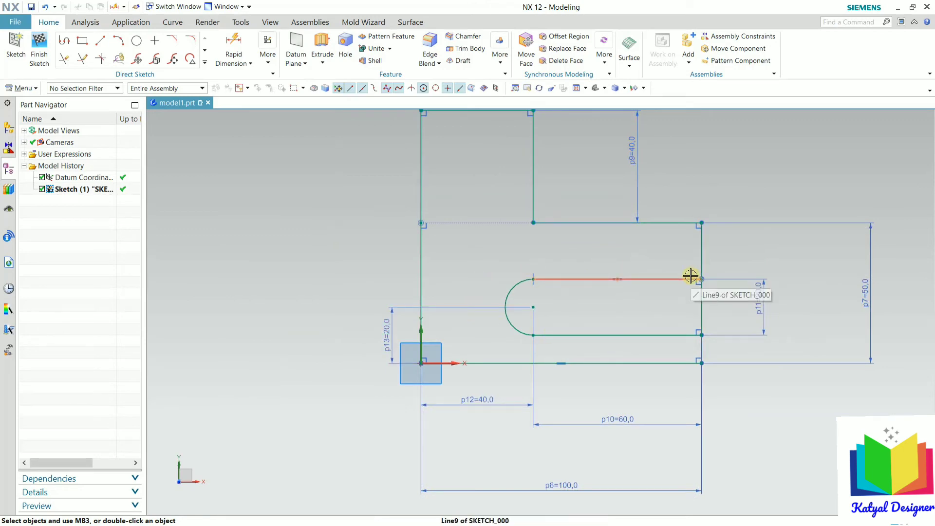
key("alt+Tab")
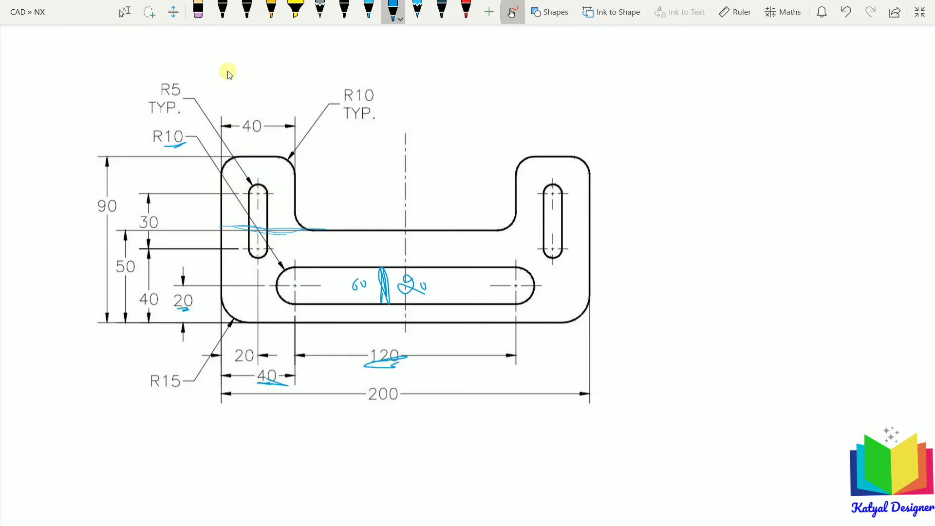
Step: Underline the 30 dimension in red ink on the OneNote drawing
left_click(466, 14)
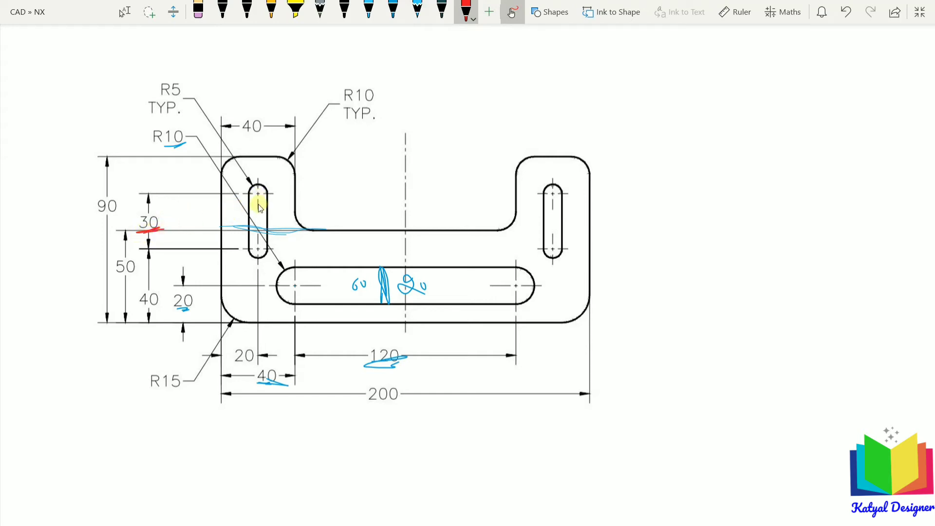
left_click_drag(249, 208, 267, 207)
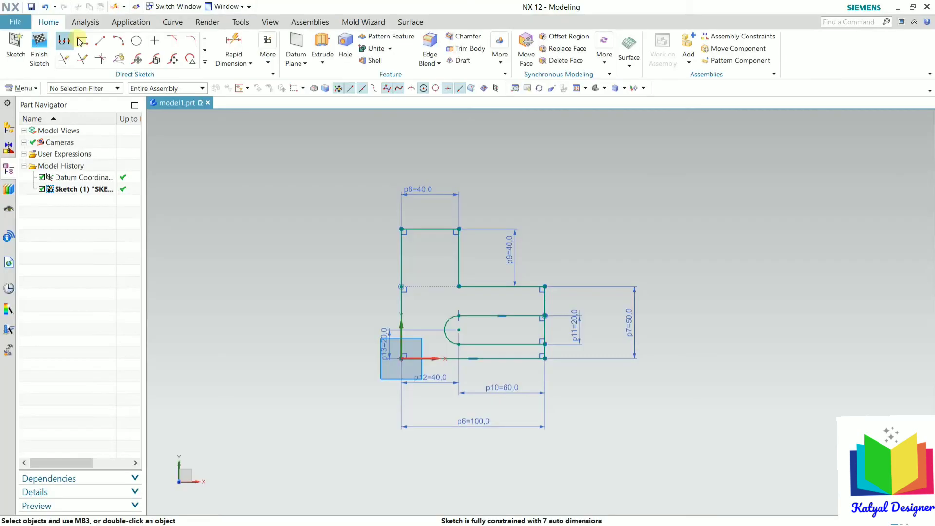
Step: Draw a narrow rectangle inside the left upright
key("r")
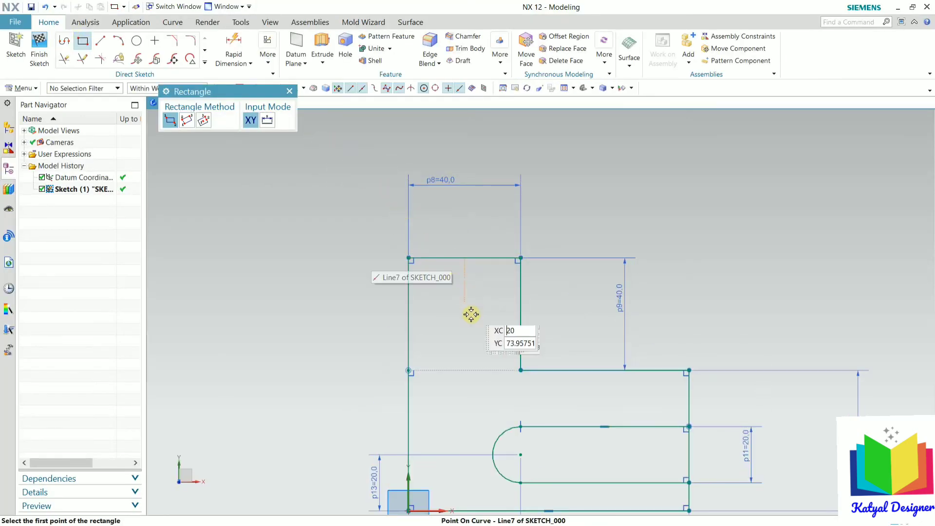
scroll(477, 350, "up", 2)
left_click(416, 253)
left_click(480, 440)
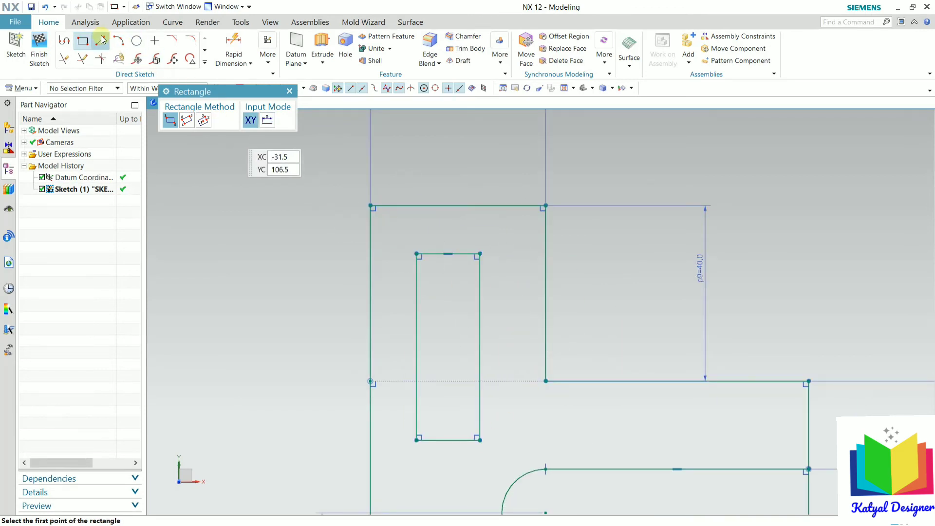
Step: Dimension the narrow rectangle to 30 tall (p14) and 10 wide (p15)
left_click(228, 45)
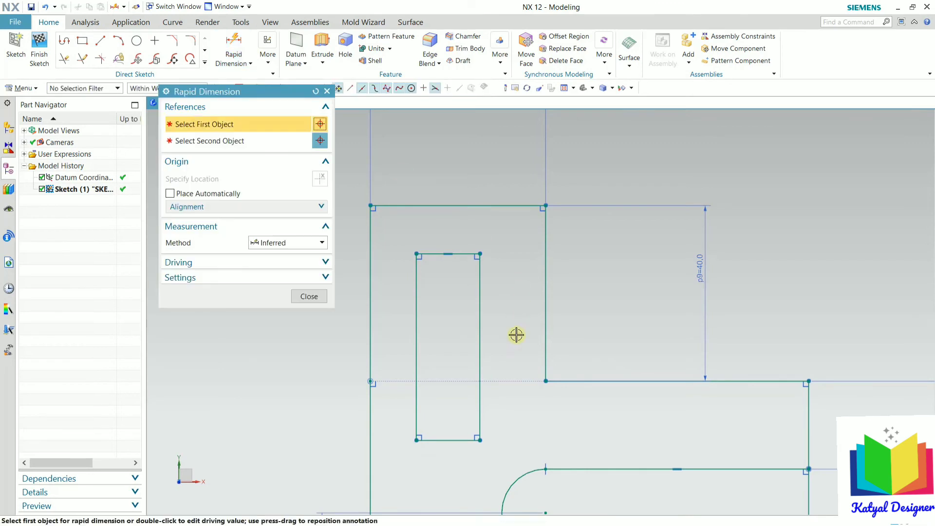
left_click(480, 336)
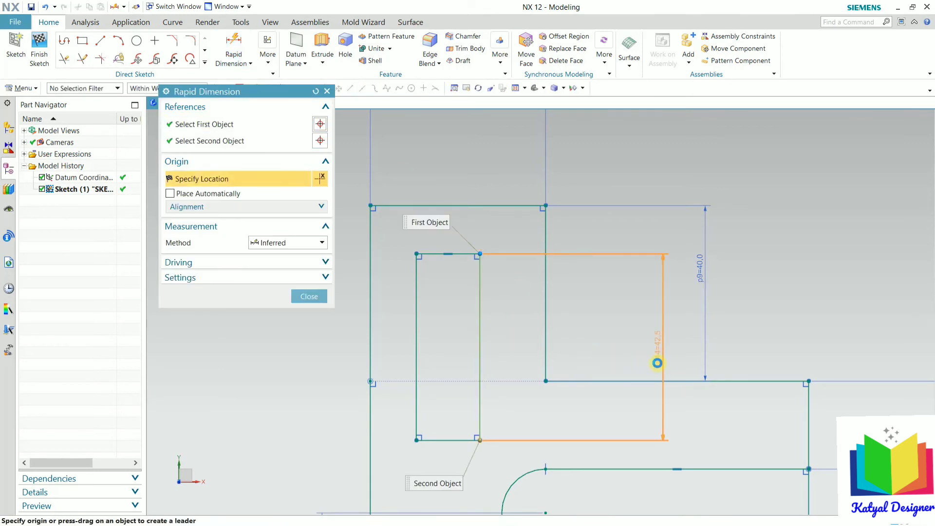
left_click(657, 363)
type("30")
key("Return")
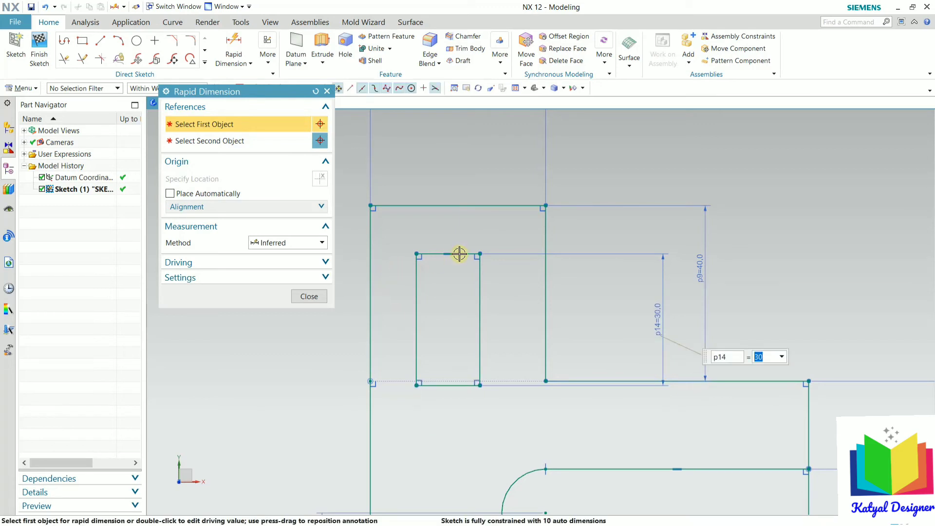
left_click(434, 255)
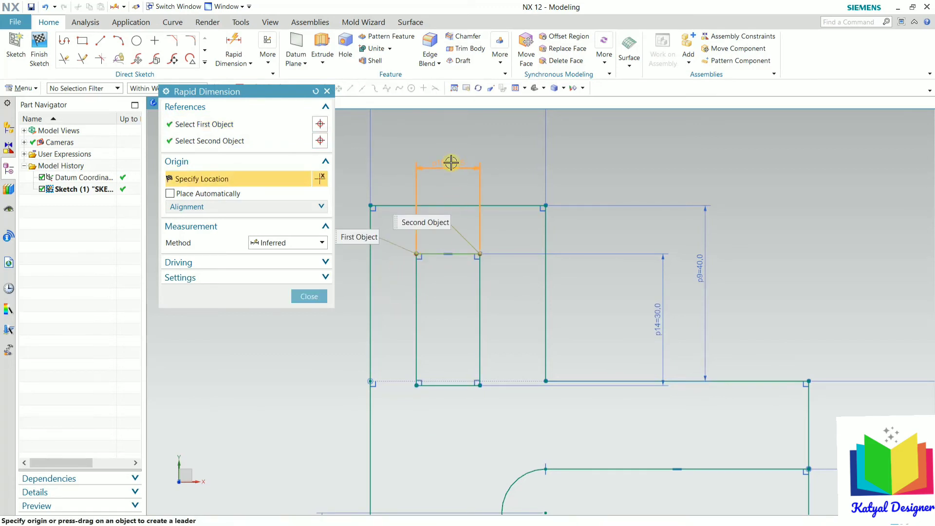
left_click(450, 162)
type("10")
key("Return")
left_click(310, 297)
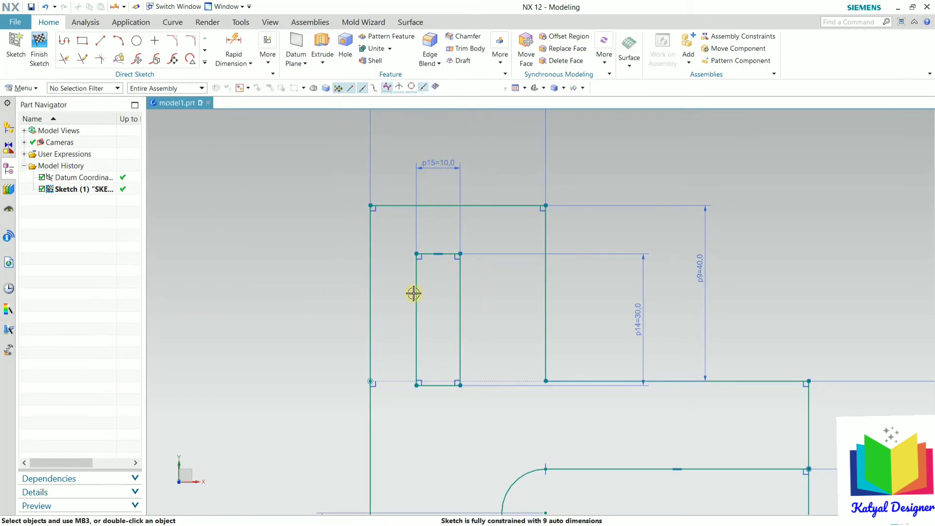
scroll(468, 278, "down", 2)
scroll(434, 336, "up", 3)
Step: Draw diameter-10 circles centred on the midpoints of the rectangle's top and bottom edges
scroll(450, 340, "down", 2)
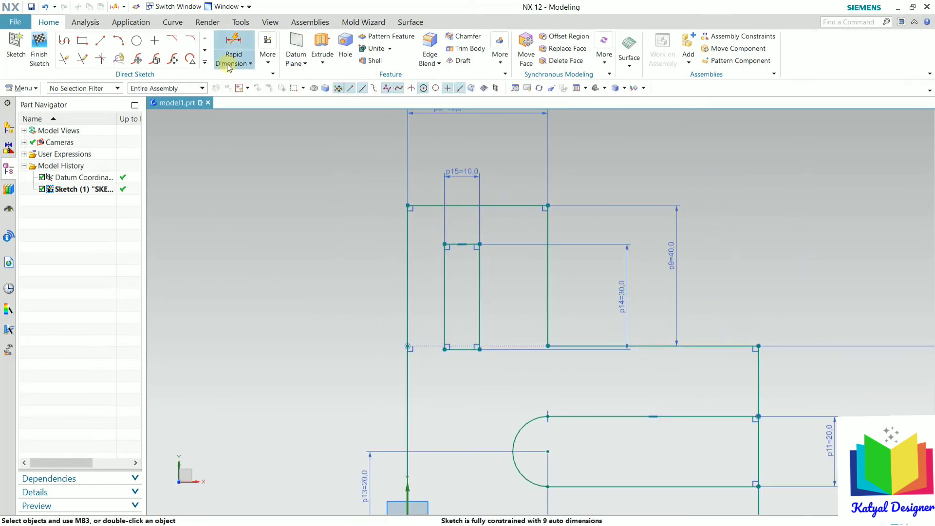
left_click(136, 44)
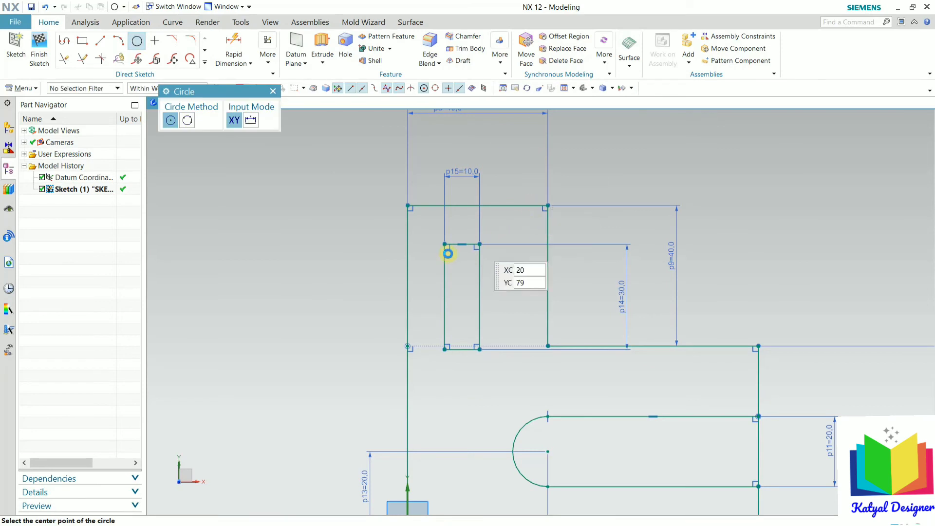
scroll(449, 251, "up", 6)
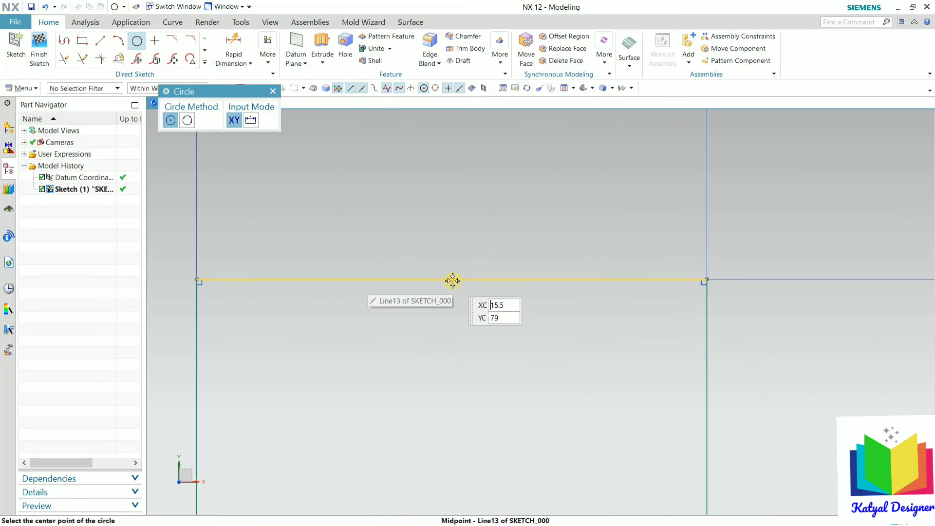
left_click(452, 280)
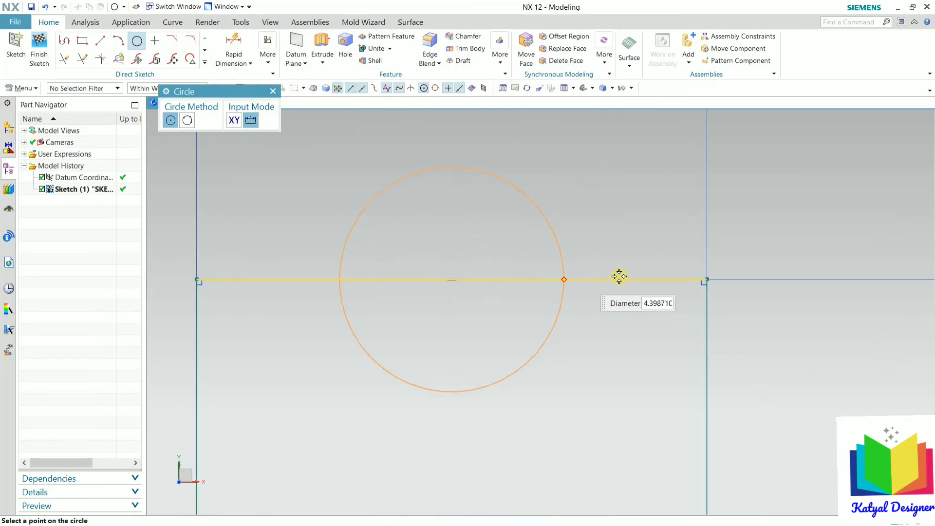
left_click(709, 282)
scroll(599, 224, "down", 6)
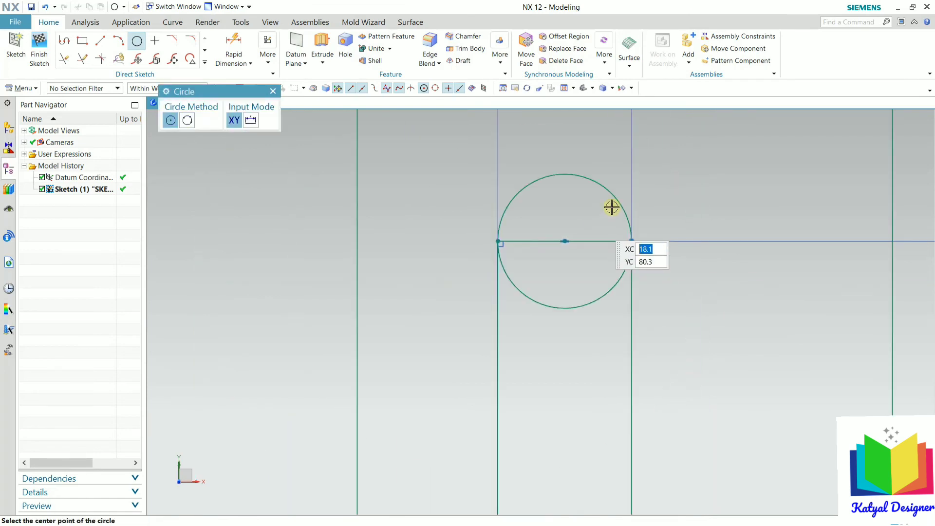
scroll(590, 181, "down", 3)
scroll(564, 341, "up", 5)
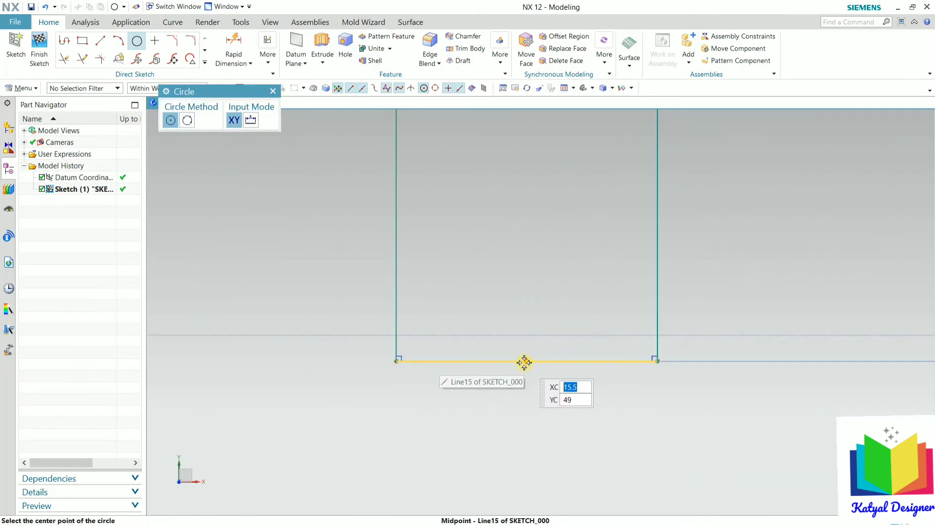
left_click(525, 363)
left_click(616, 377)
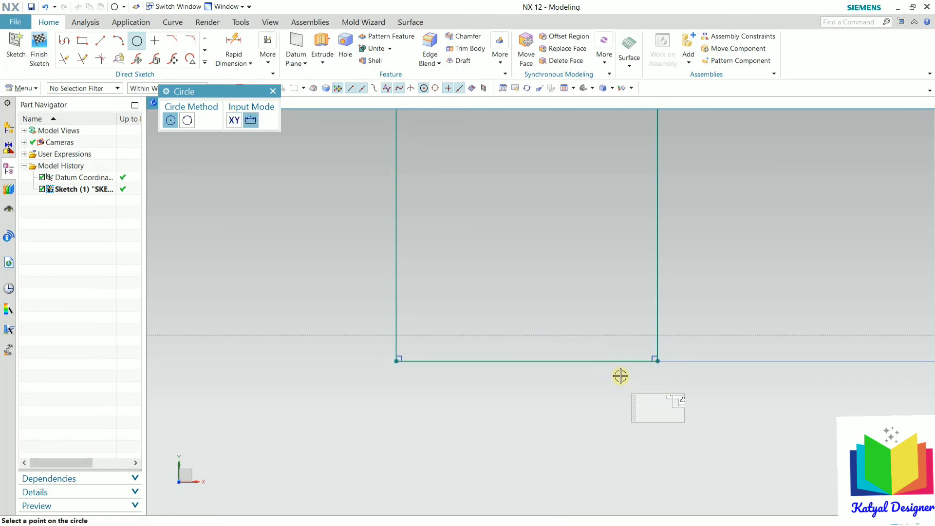
left_click(654, 359)
scroll(478, 403, "down", 6)
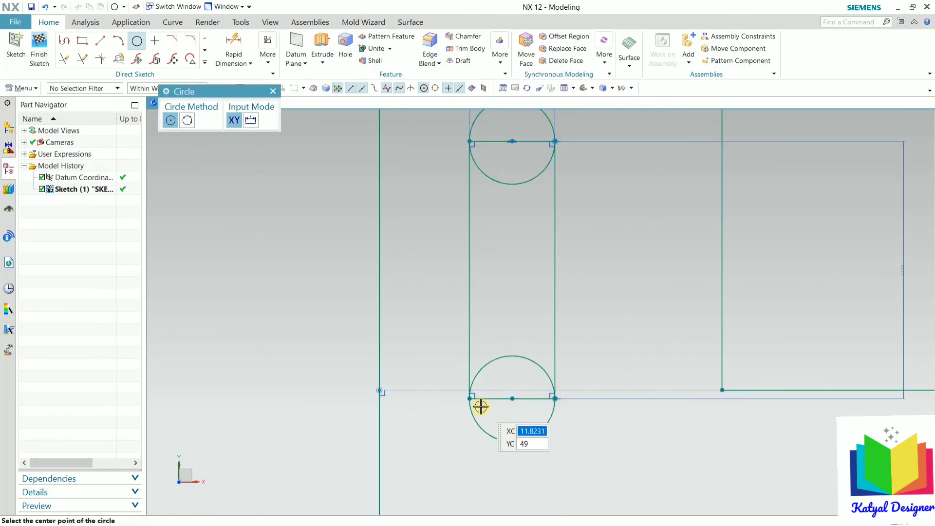
Step: Trim the inner arcs and the straight end edges to leave rounded slot ends
left_click(63, 58)
scroll(481, 251, "up", 5)
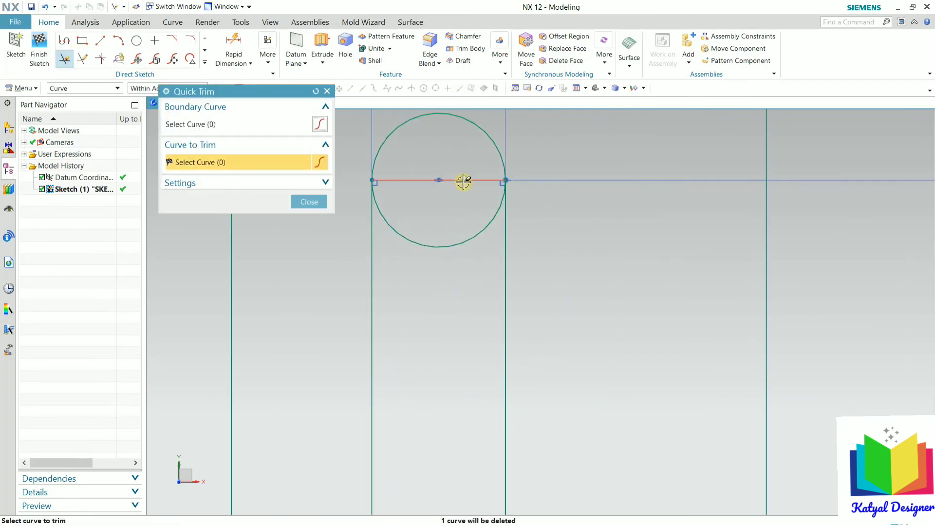
left_click(460, 242)
scroll(460, 236, "down", 5)
scroll(453, 325, "up", 5)
left_click(456, 337)
left_click(482, 400)
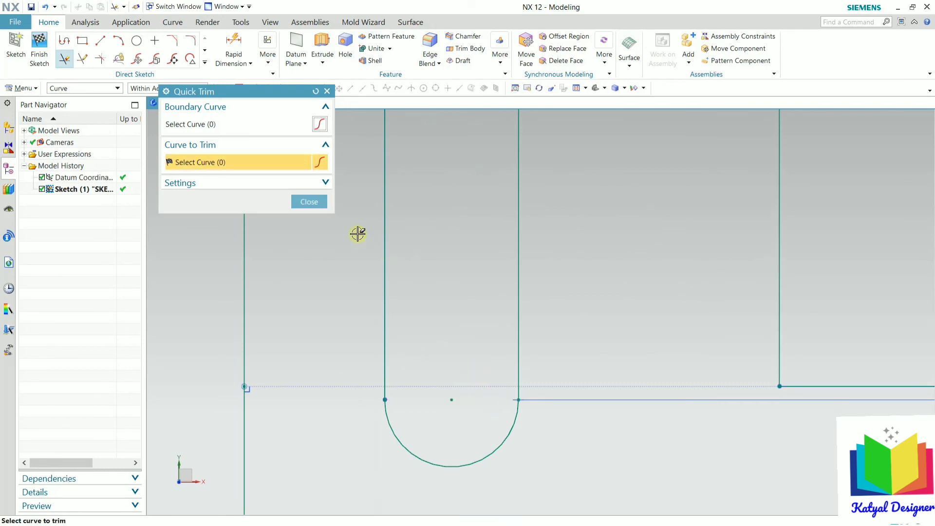
left_click(309, 202)
scroll(472, 377, "down", 4)
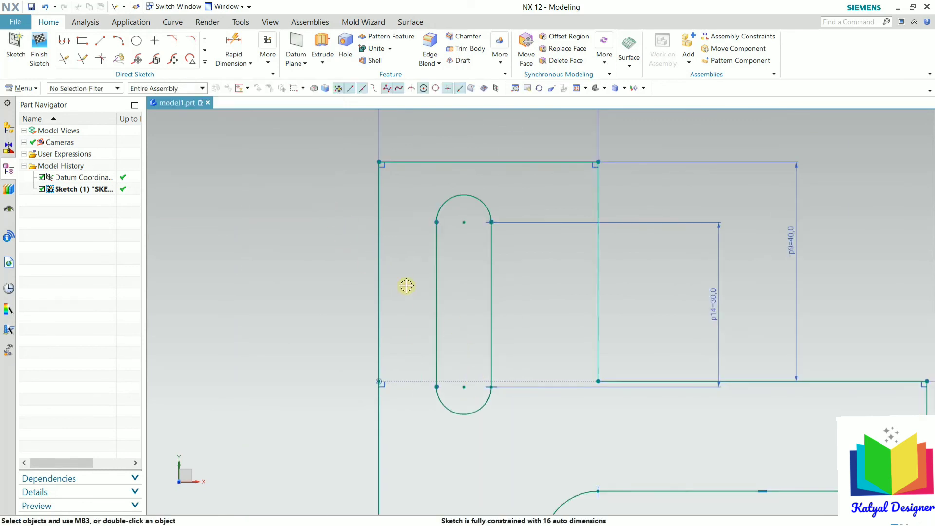
Step: Dimension the slot's lower arc centre 20 from the profile's left edge
scroll(399, 248, "down", 3)
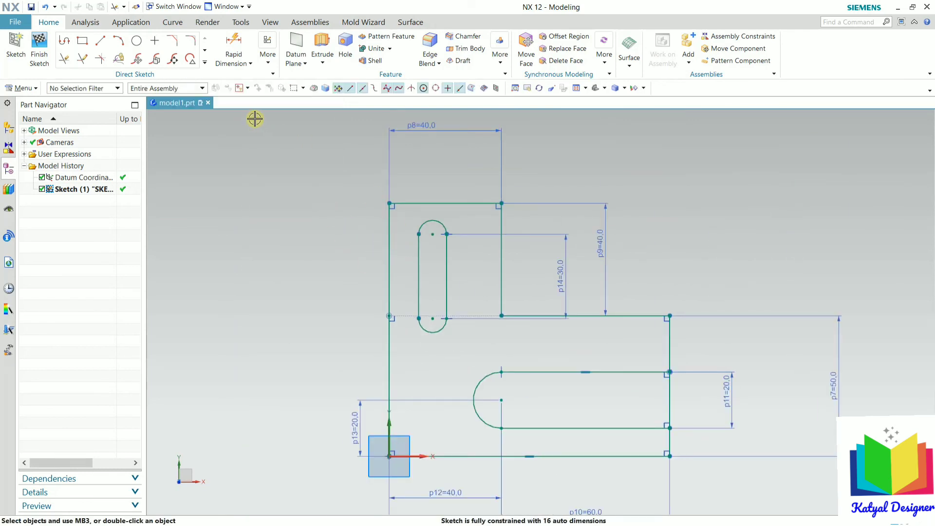
left_click(234, 61)
left_click(239, 77)
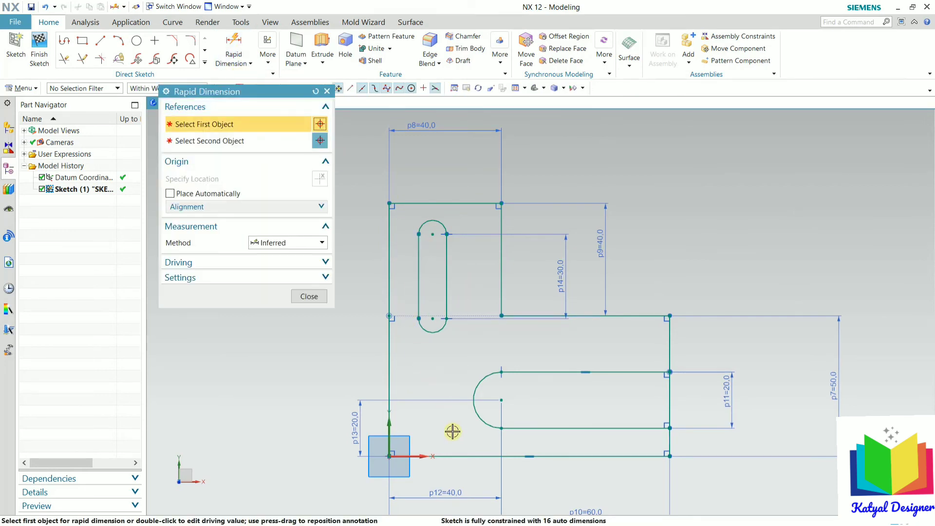
scroll(397, 296, "up", 5)
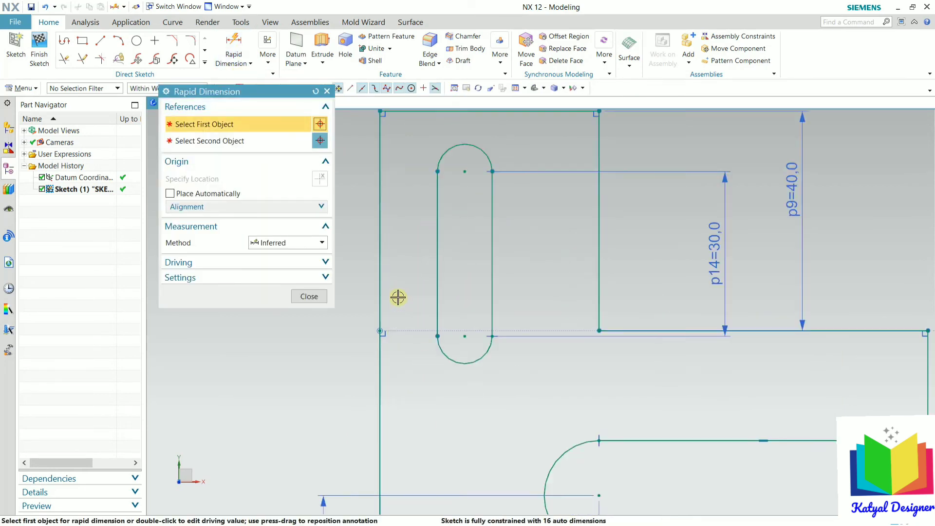
left_click(375, 277)
left_click(480, 349)
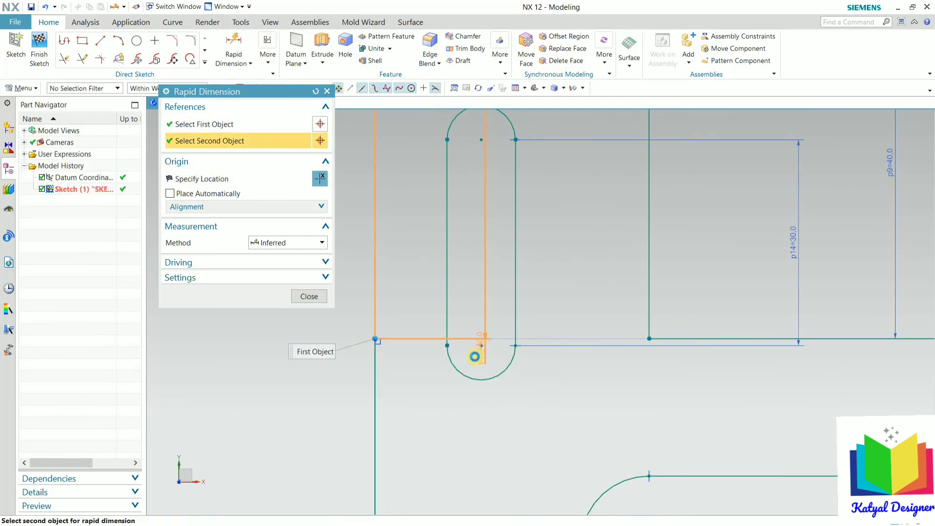
scroll(470, 380, "down", 4)
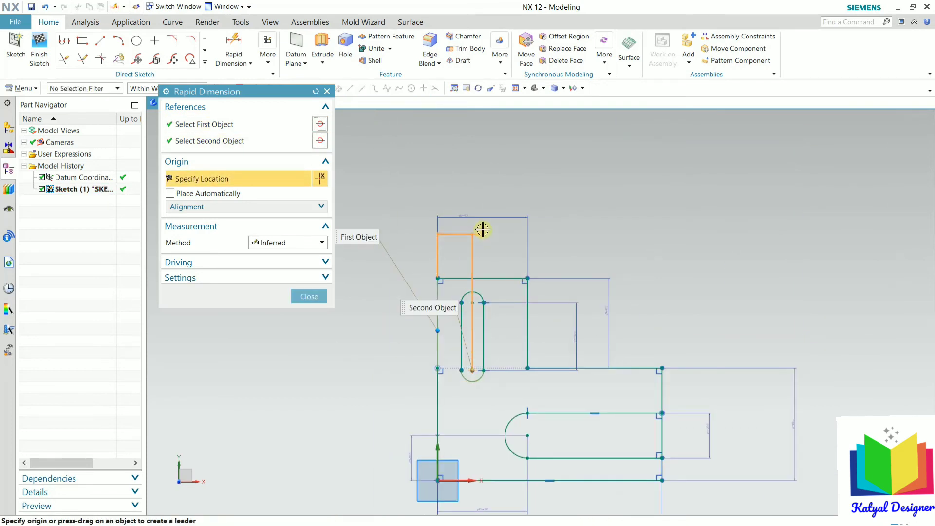
left_click(453, 150)
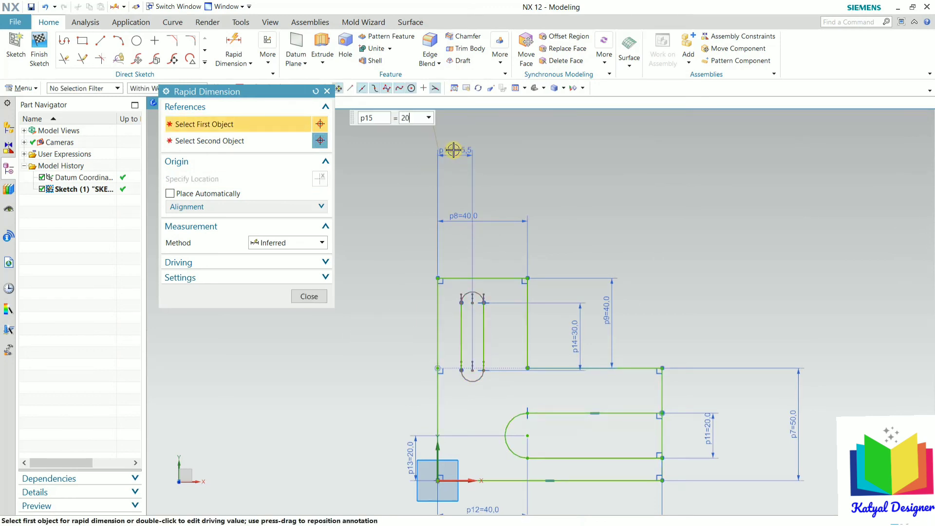
type("20")
key("Return")
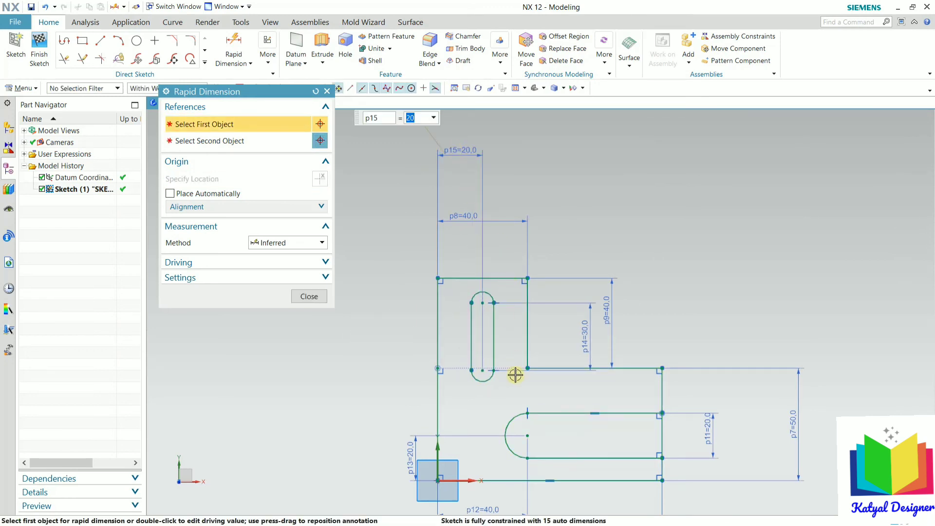
Step: Dimension the slot's arc centre 40 above the bottom line, then close dimensioning
scroll(458, 390, "up", 3)
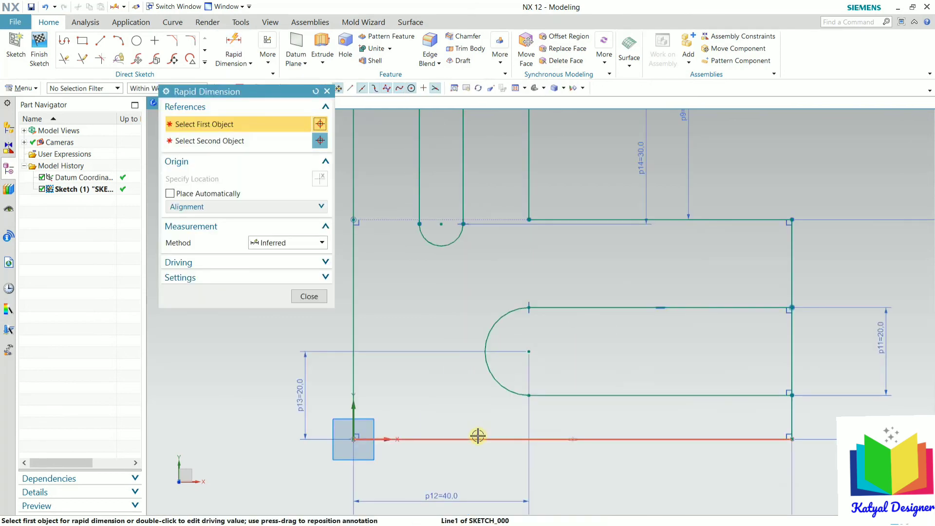
left_click(477, 436)
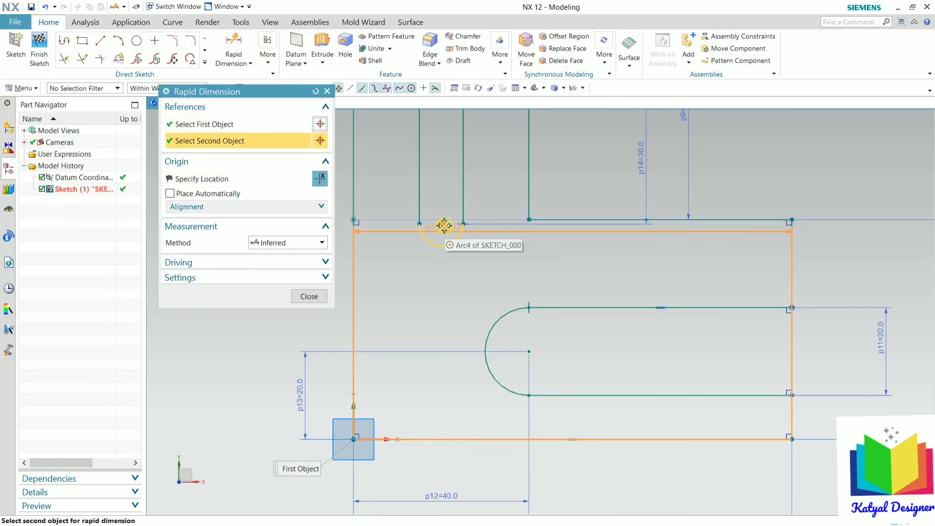
left_click(442, 225)
scroll(453, 268, "down", 2)
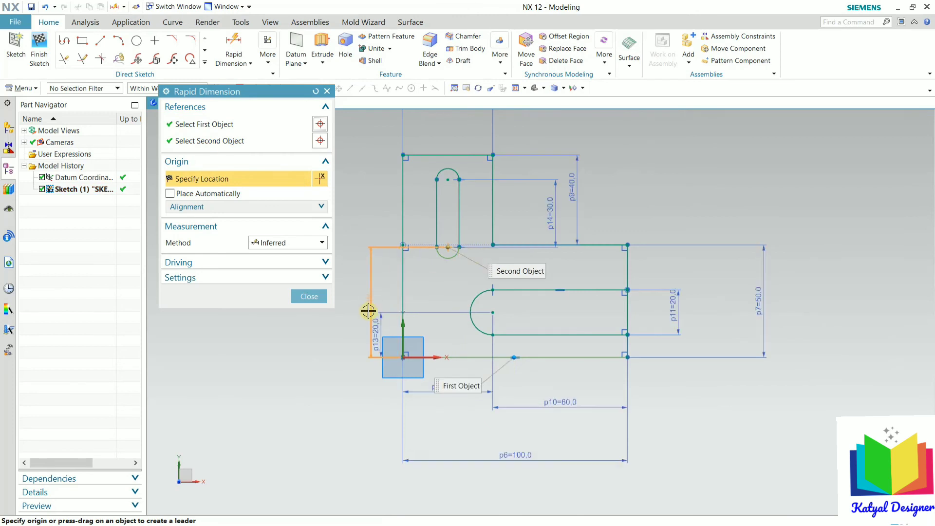
left_click(345, 311)
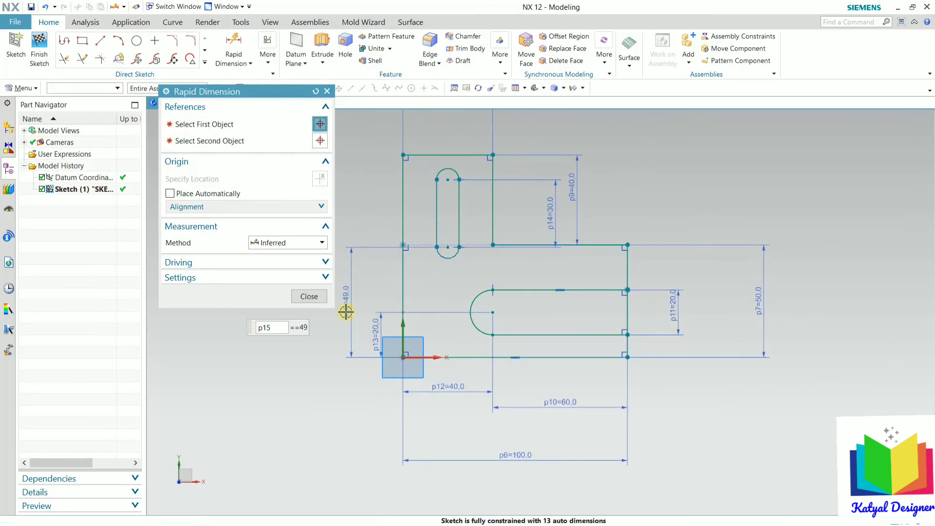
type("40")
key("Return")
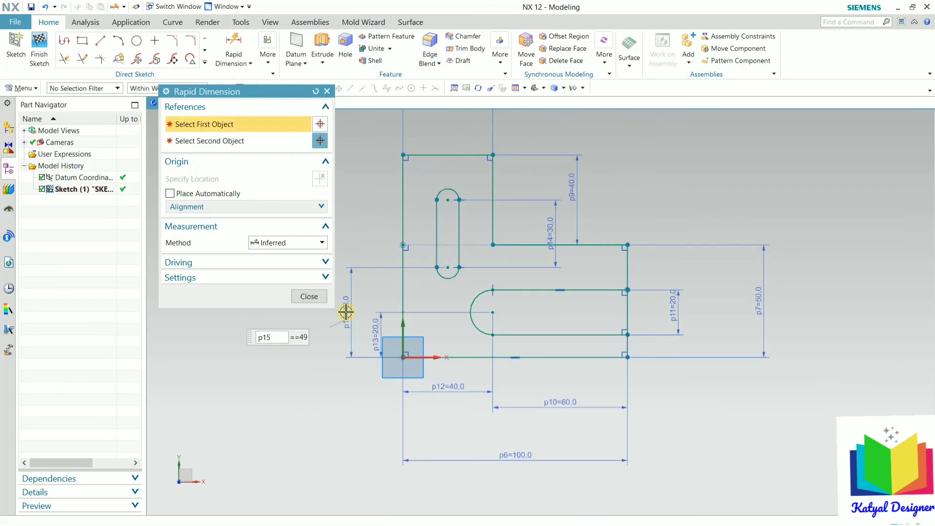
left_click(309, 297)
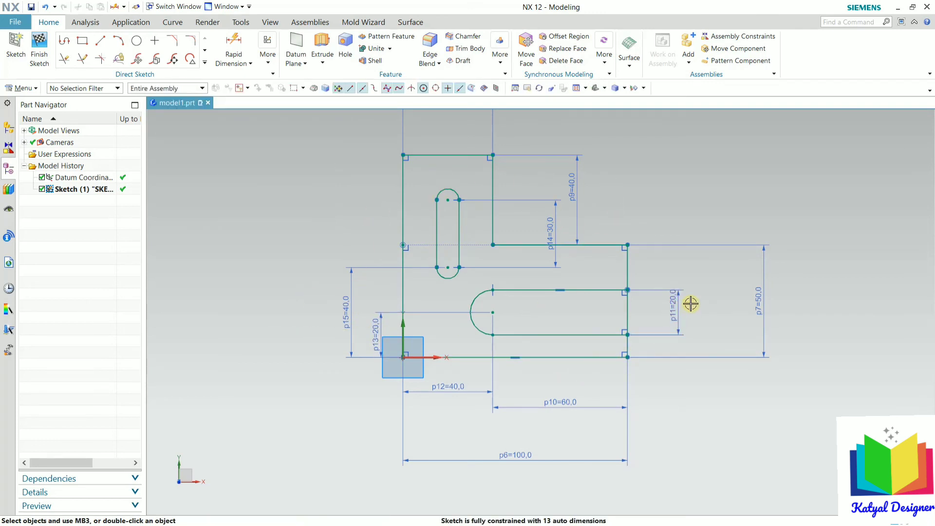
Step: Glance at the OneNote bracket drawing, then return to the NX 12 sketch
key("alt+Tab")
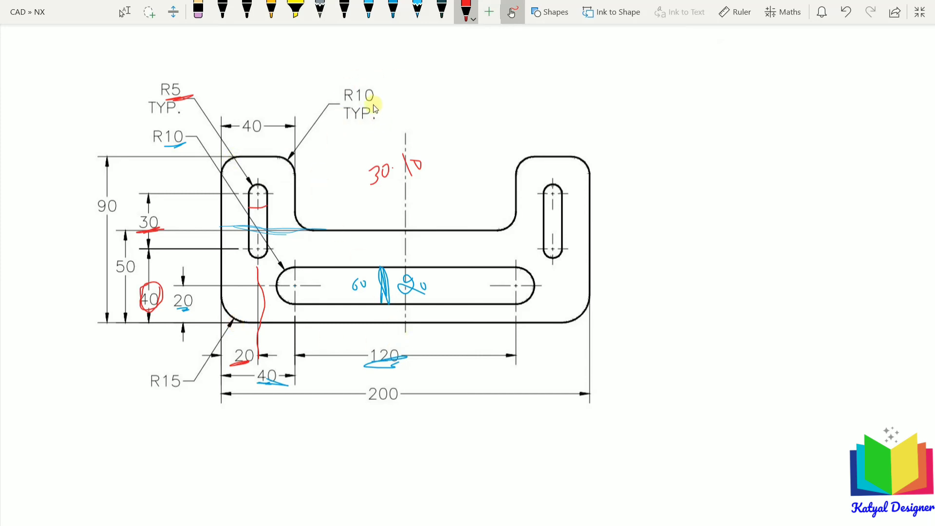
key("alt+Tab")
scroll(507, 121, "down", 5)
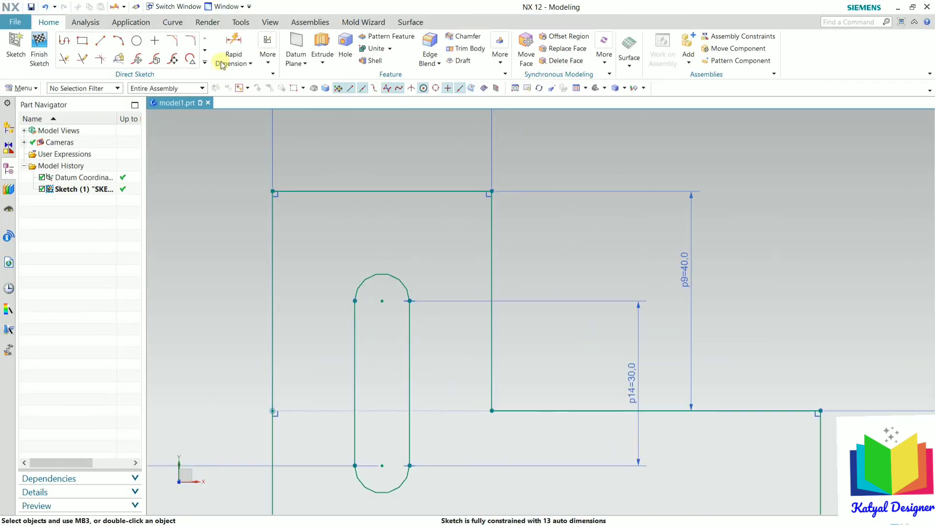
Step: Round the upper corner and the upper-left corner with radius 10 fillets
left_click(190, 39)
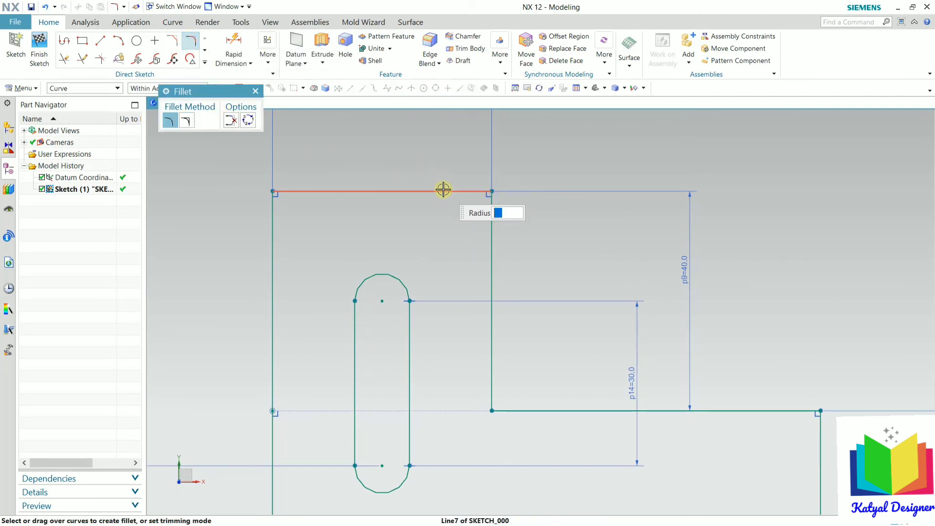
left_click(491, 236)
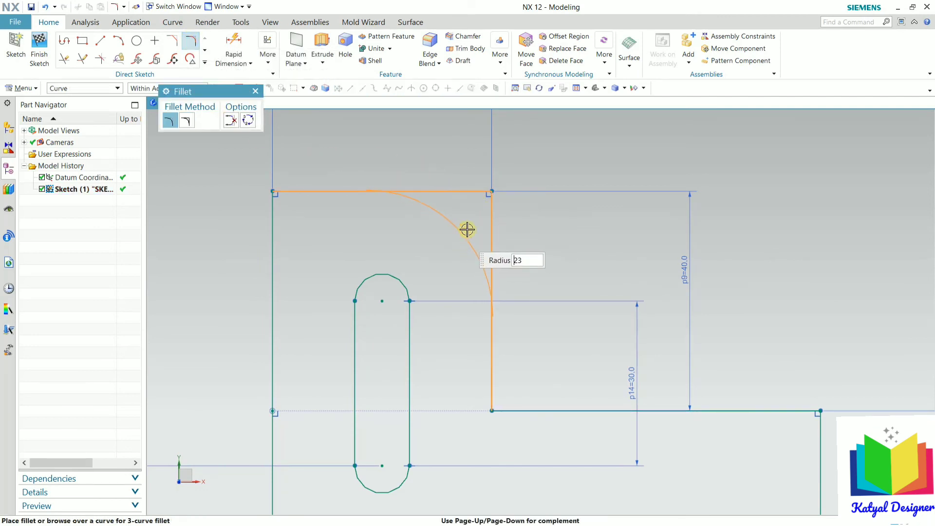
type("10")
key("Return")
left_click(326, 193)
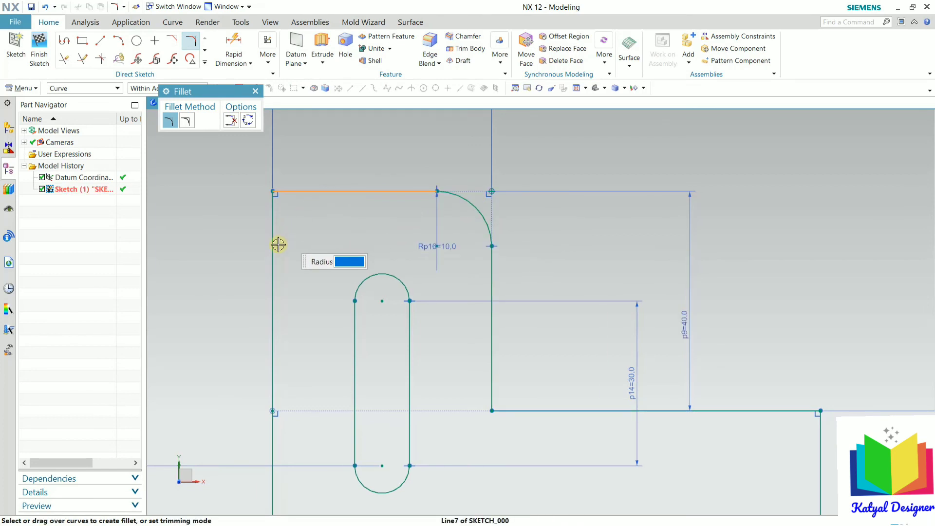
left_click(273, 244)
type("10")
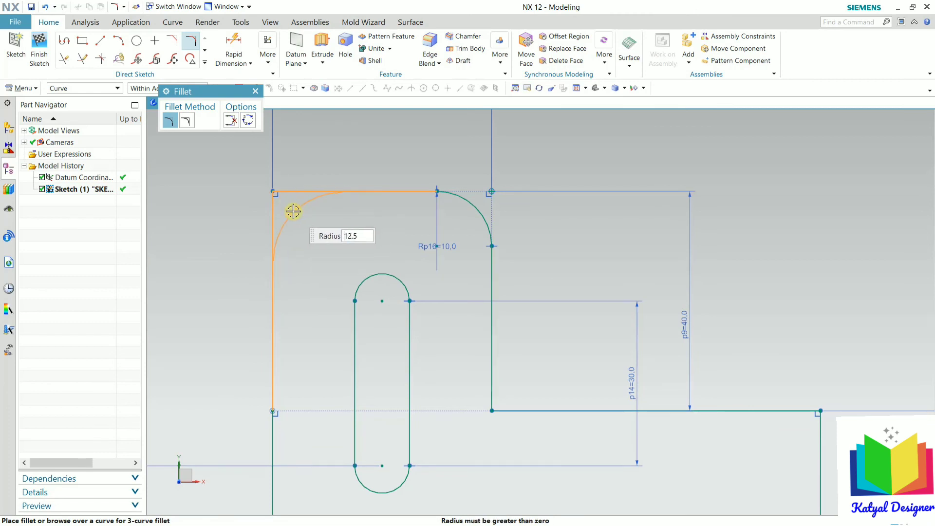
key("Return")
scroll(378, 224, "down", 5)
scroll(359, 329, "up", 5)
scroll(422, 345, "down", 4)
scroll(483, 274, "up", 6)
scroll(461, 246, "up", 1)
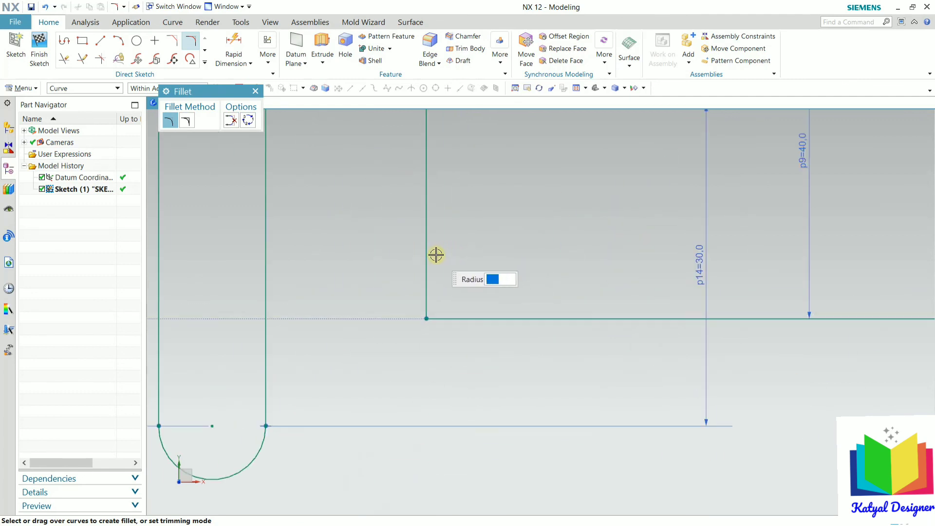
Step: Fillet the inner corner and the origin corner with radius 10
left_click(427, 254)
left_click(486, 318)
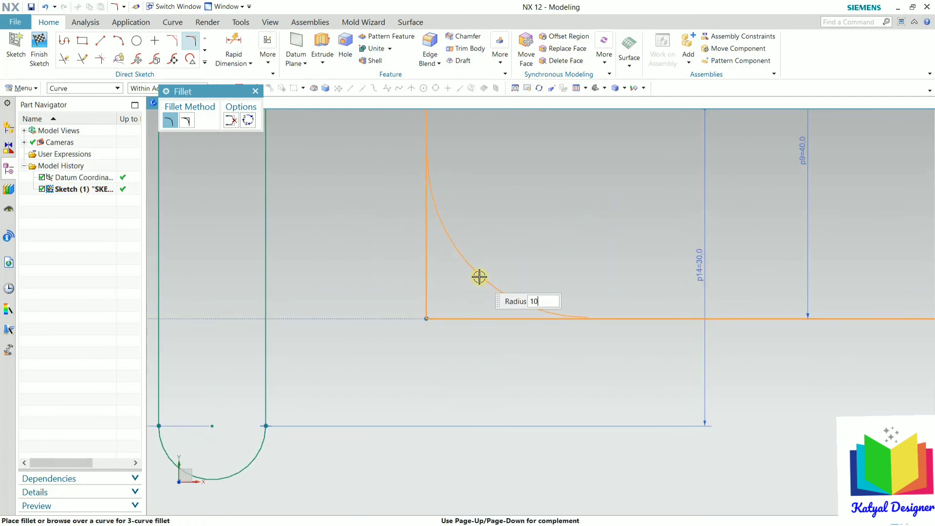
type("10")
key("Return")
scroll(480, 258, "down", 4)
scroll(376, 429, "up", 5)
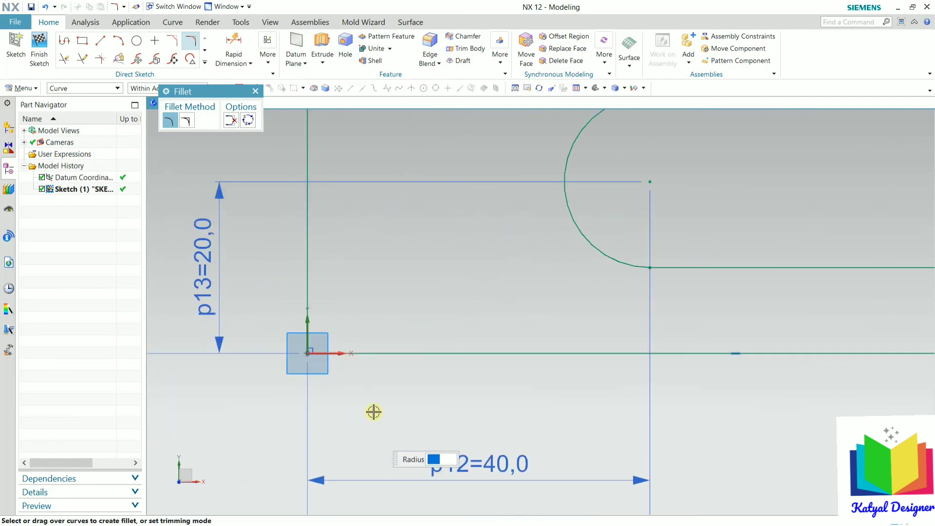
scroll(322, 308, "up", 5)
left_click(285, 265)
left_click(430, 458)
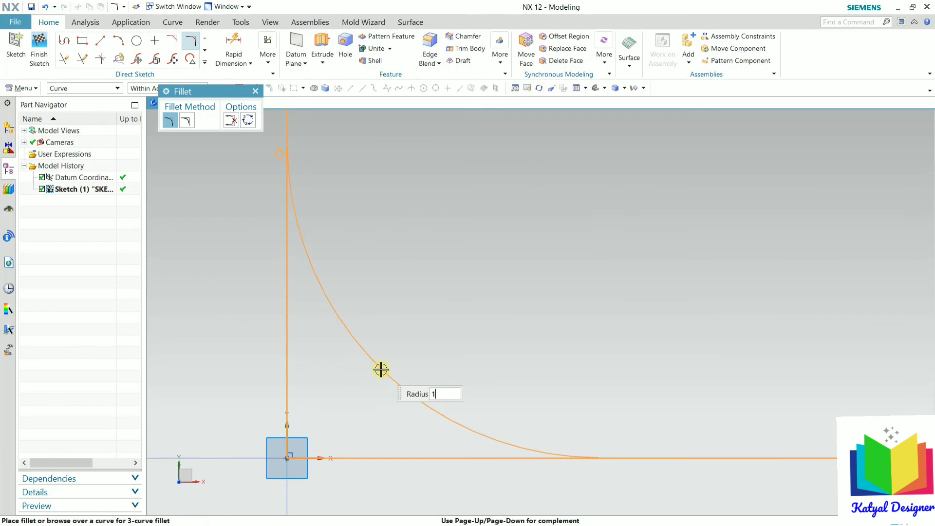
type("10")
key("Return")
scroll(334, 367, "down", 4)
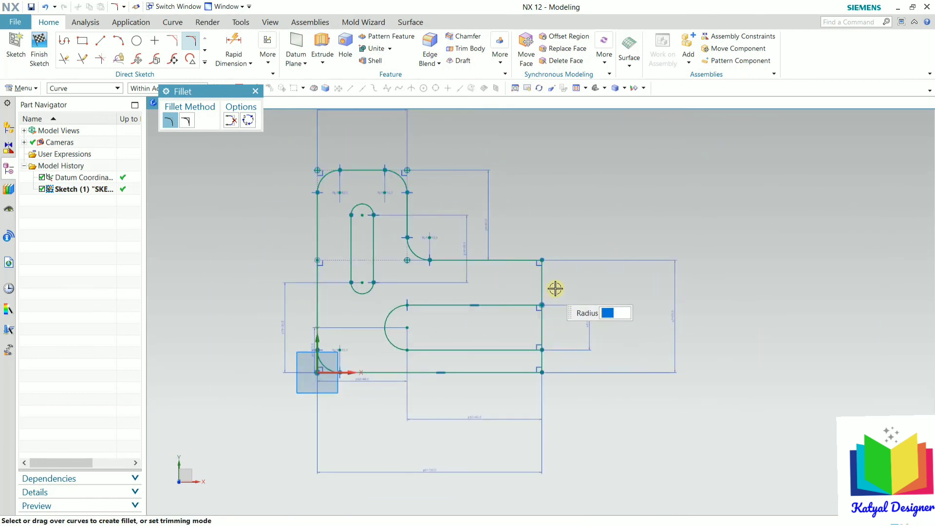
scroll(545, 299, "up", 2)
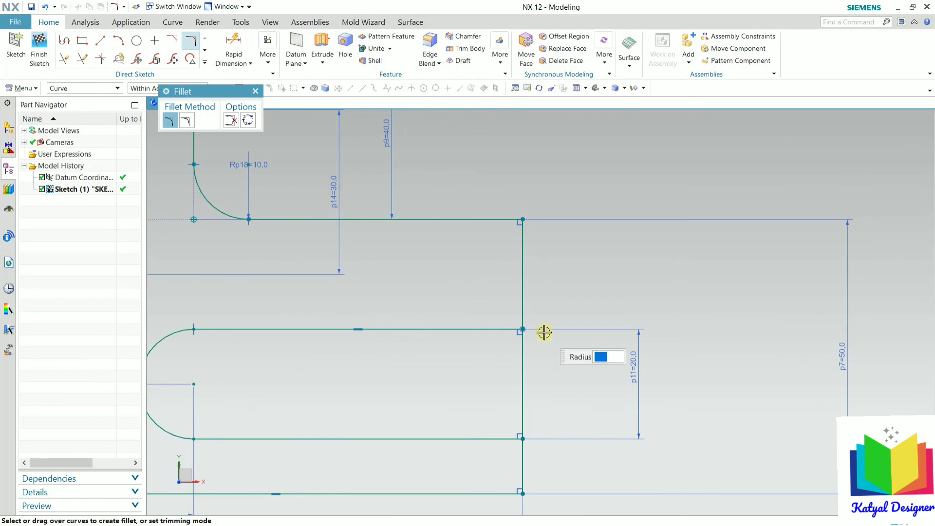
scroll(544, 331, "down", 4)
scroll(544, 332, "up", 1)
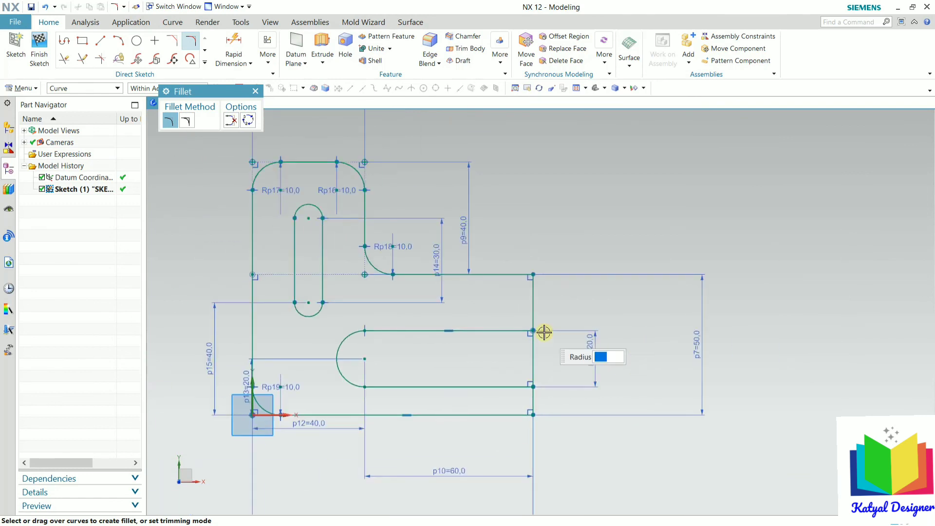
scroll(544, 332, "down", 1)
scroll(546, 331, "up", 4)
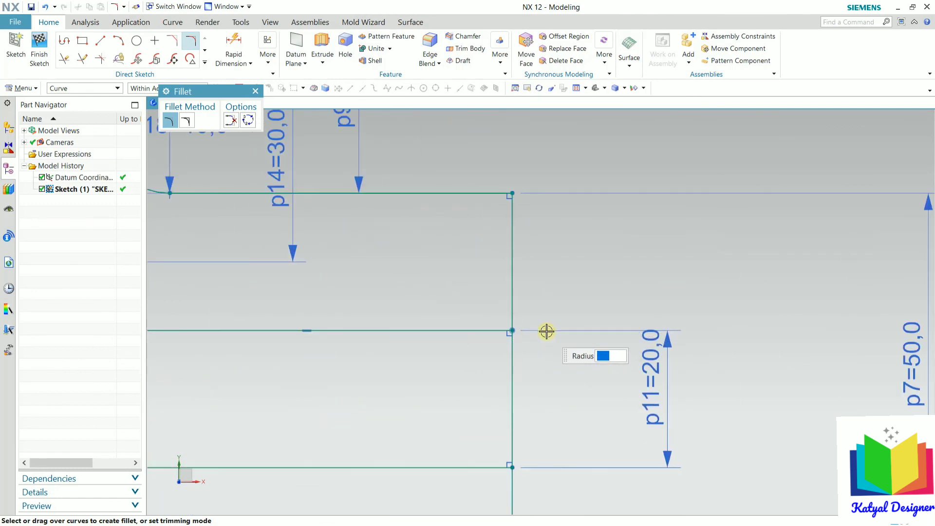
Step: Convert the right vertical line and its upper segment into dashed reference lines
key("Escape")
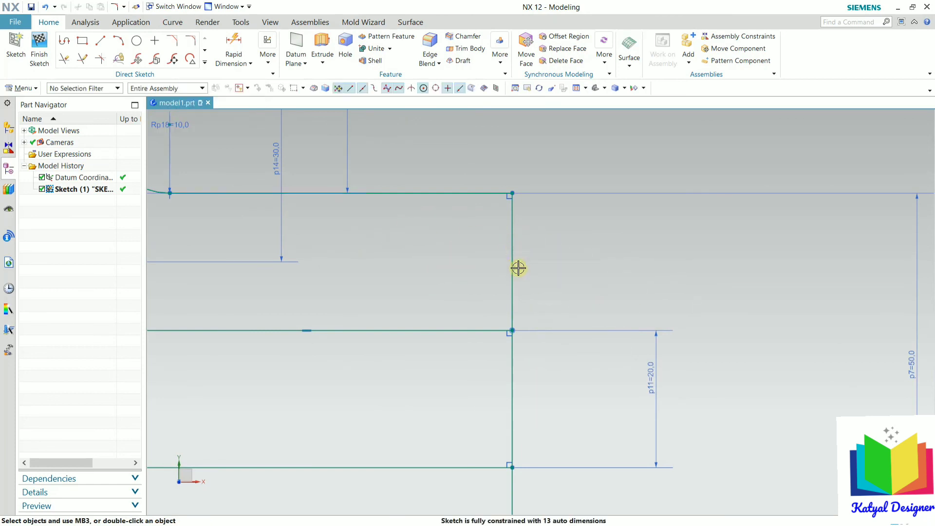
right_click(511, 274)
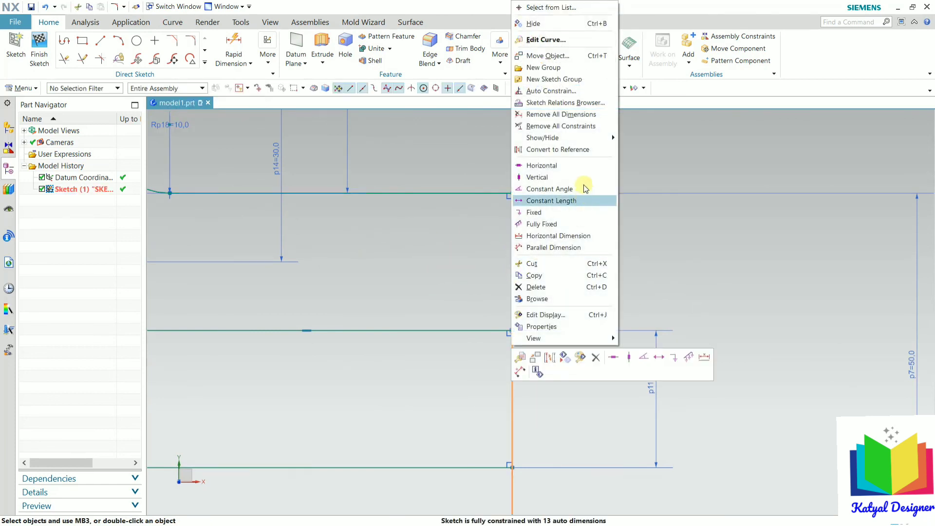
left_click(562, 149)
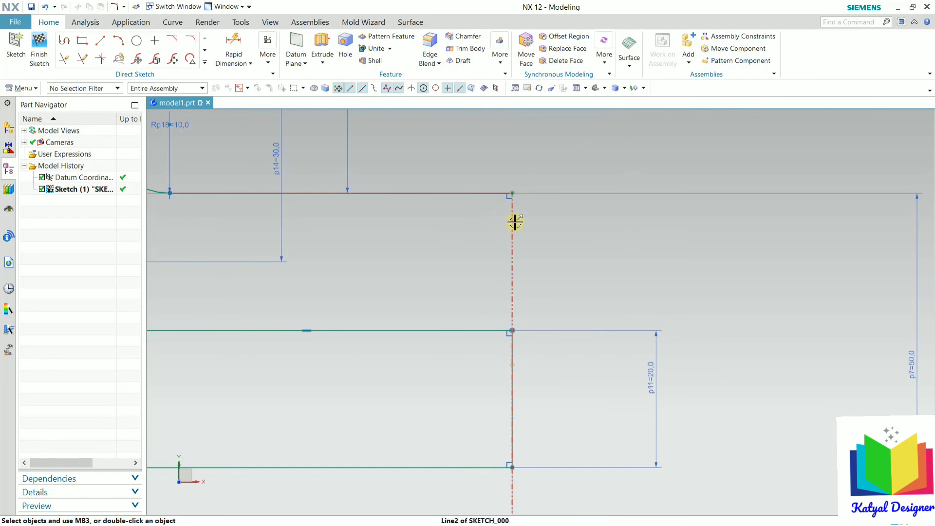
scroll(522, 349, "down", 4)
scroll(528, 286, "up", 5)
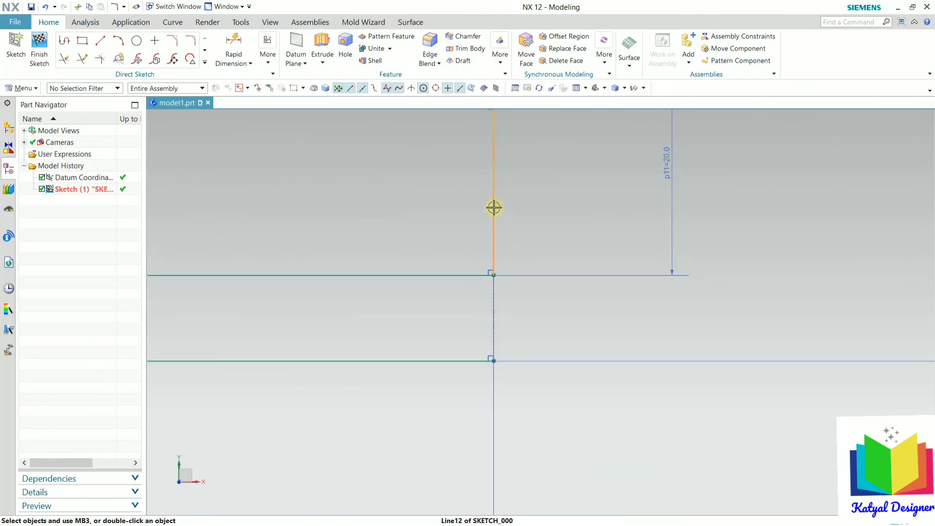
right_click(494, 208)
left_click(539, 328)
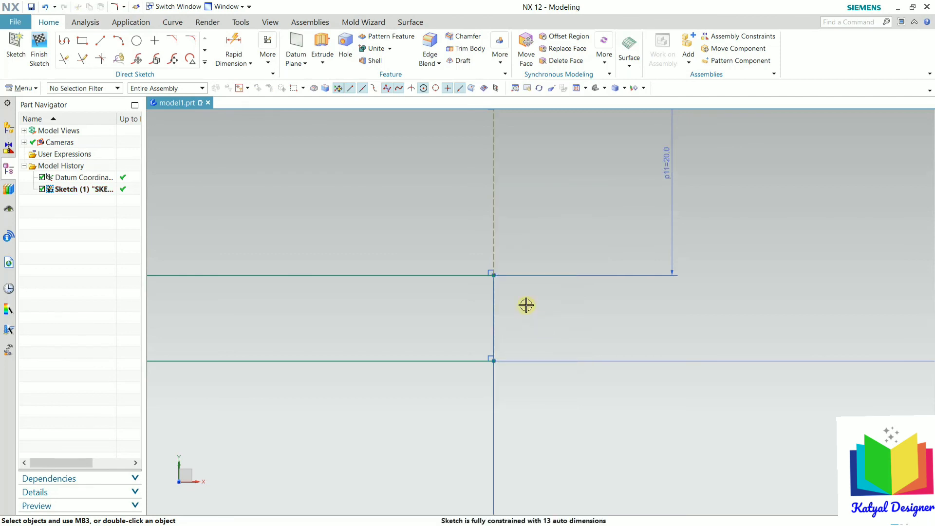
scroll(526, 305, "down", 4)
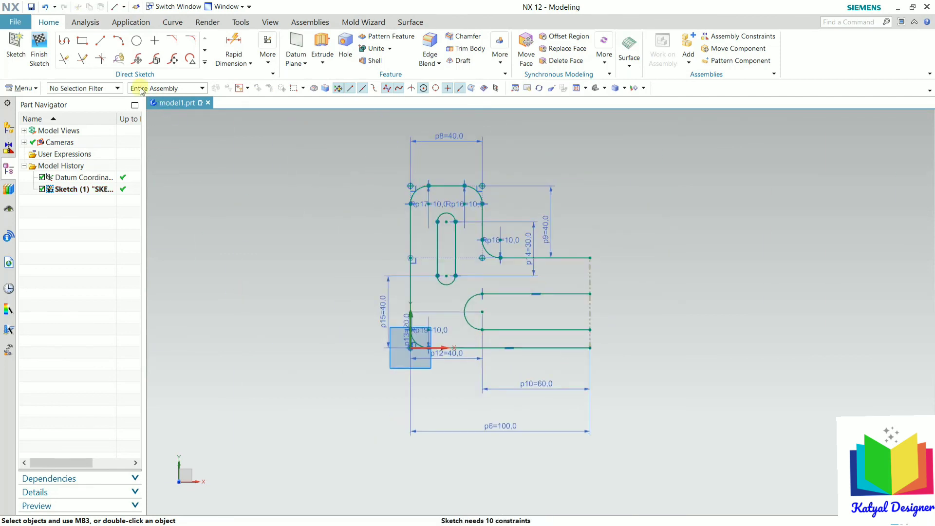
Step: Start Mirror Curve and select the profile curves, excluding the right edge line
left_click(28, 89)
mouse_move(27, 137)
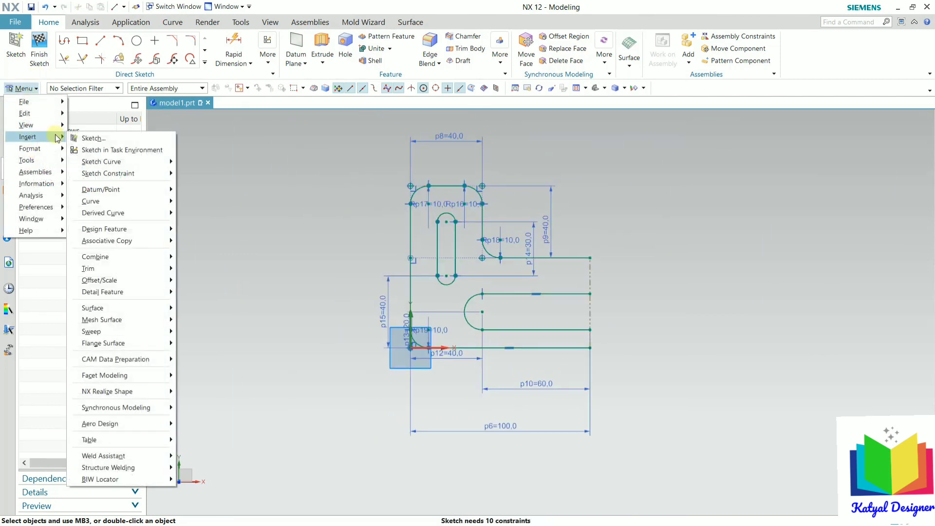
mouse_move(163, 167)
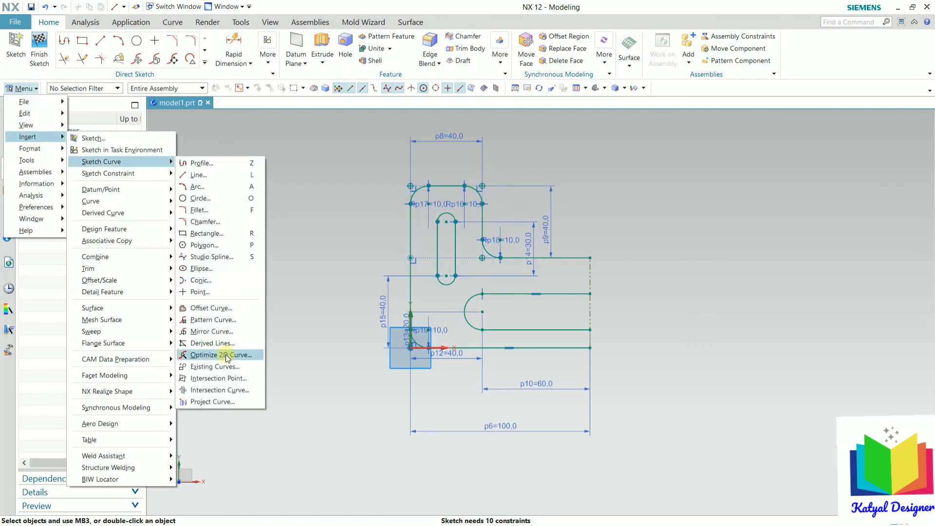
left_click(226, 334)
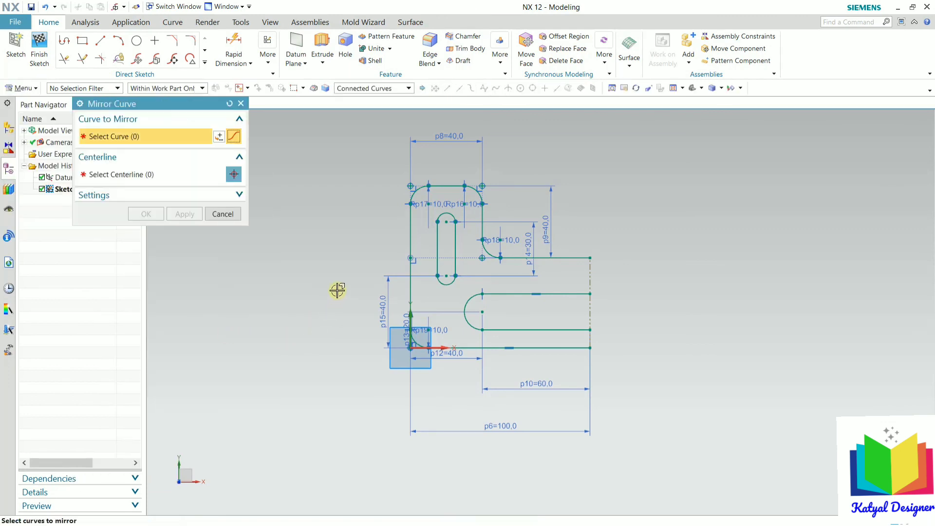
mouse_move(340, 154)
left_mouse_down()
mouse_move(478, 265)
mouse_move(589, 436)
left_mouse_up()
left_click_drag(618, 234, 488, 377)
scroll(561, 304, "down", 3)
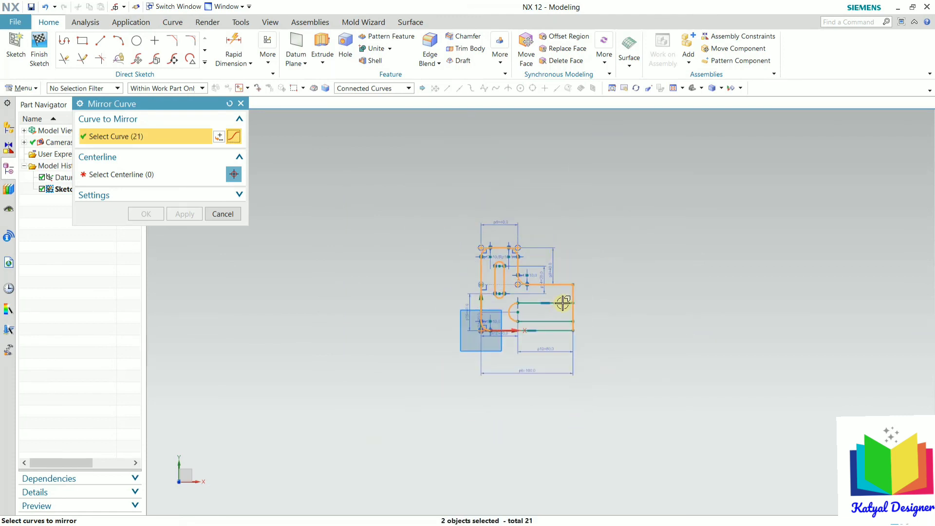
scroll(561, 303, "up", 5)
mouse_move(619, 254)
left_mouse_down()
mouse_move(416, 417)
mouse_move(265, 484)
mouse_move(262, 472)
left_mouse_up()
scroll(614, 260, "down", 3)
scroll(616, 258, "up", 8)
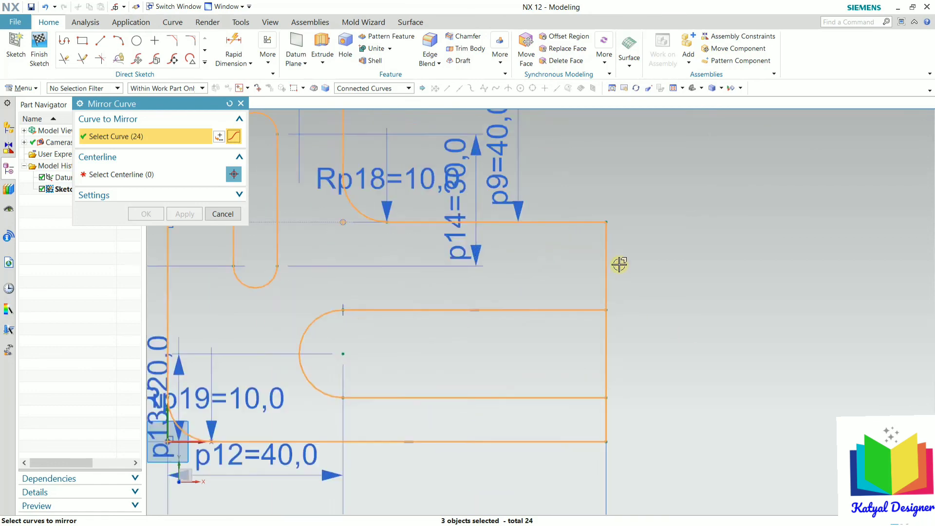
left_click(592, 280)
scroll(629, 260, "down", 5)
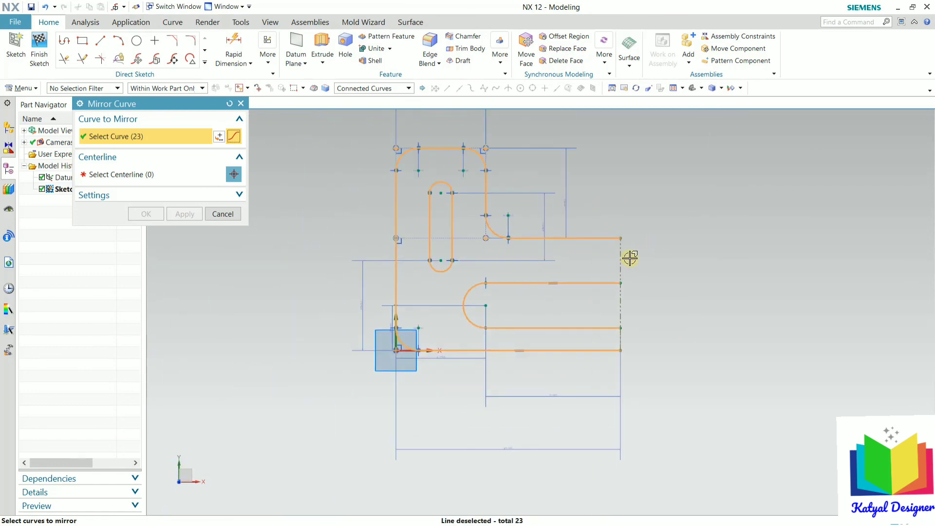
Step: Mirror the curves about the dashed reference centerline and finish the sketch
left_click(144, 177)
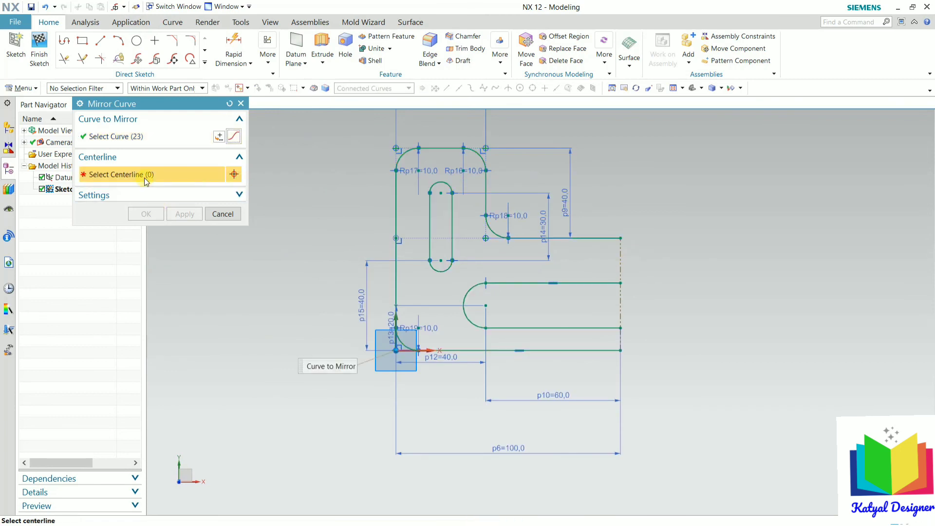
left_click(620, 262)
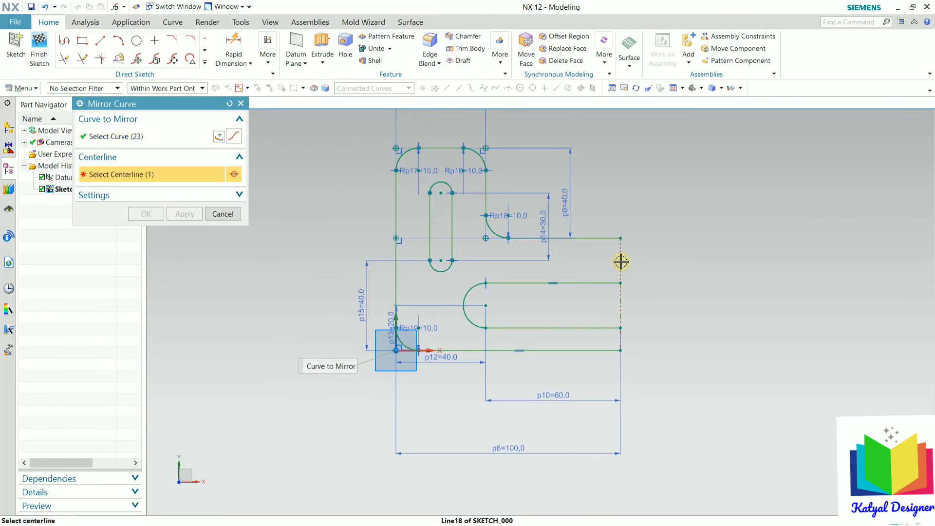
left_click(148, 214)
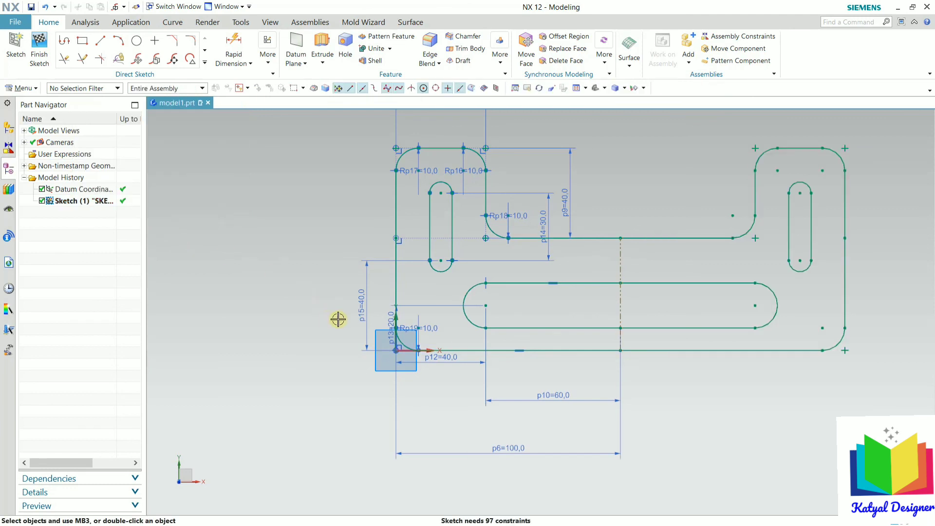
scroll(323, 318, "down", 3)
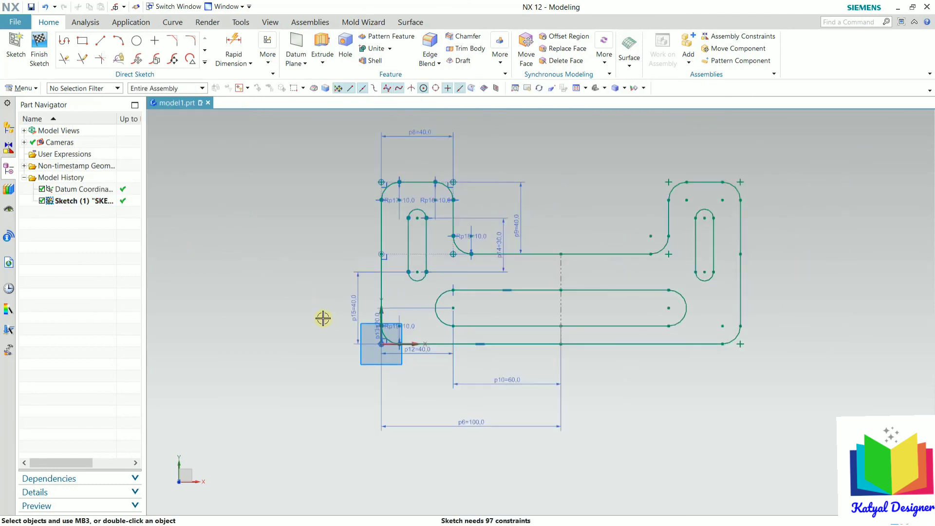
left_click(35, 58)
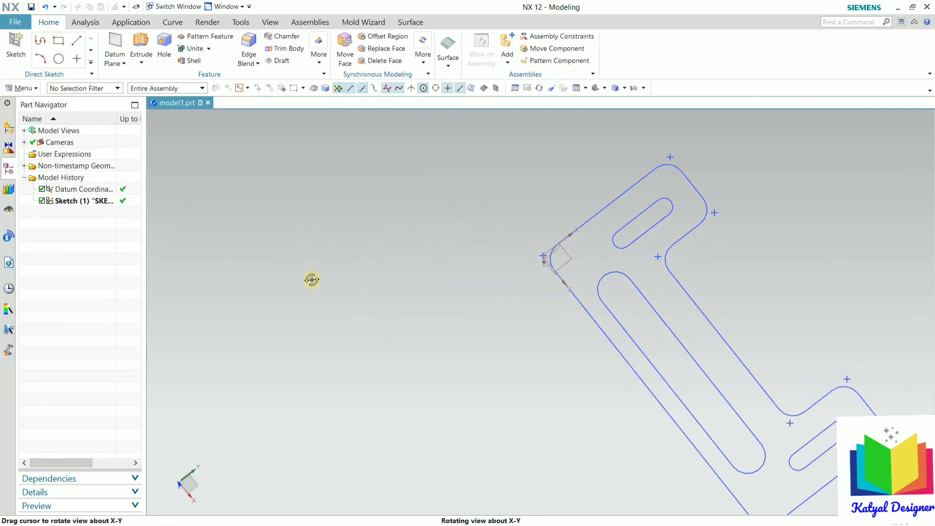